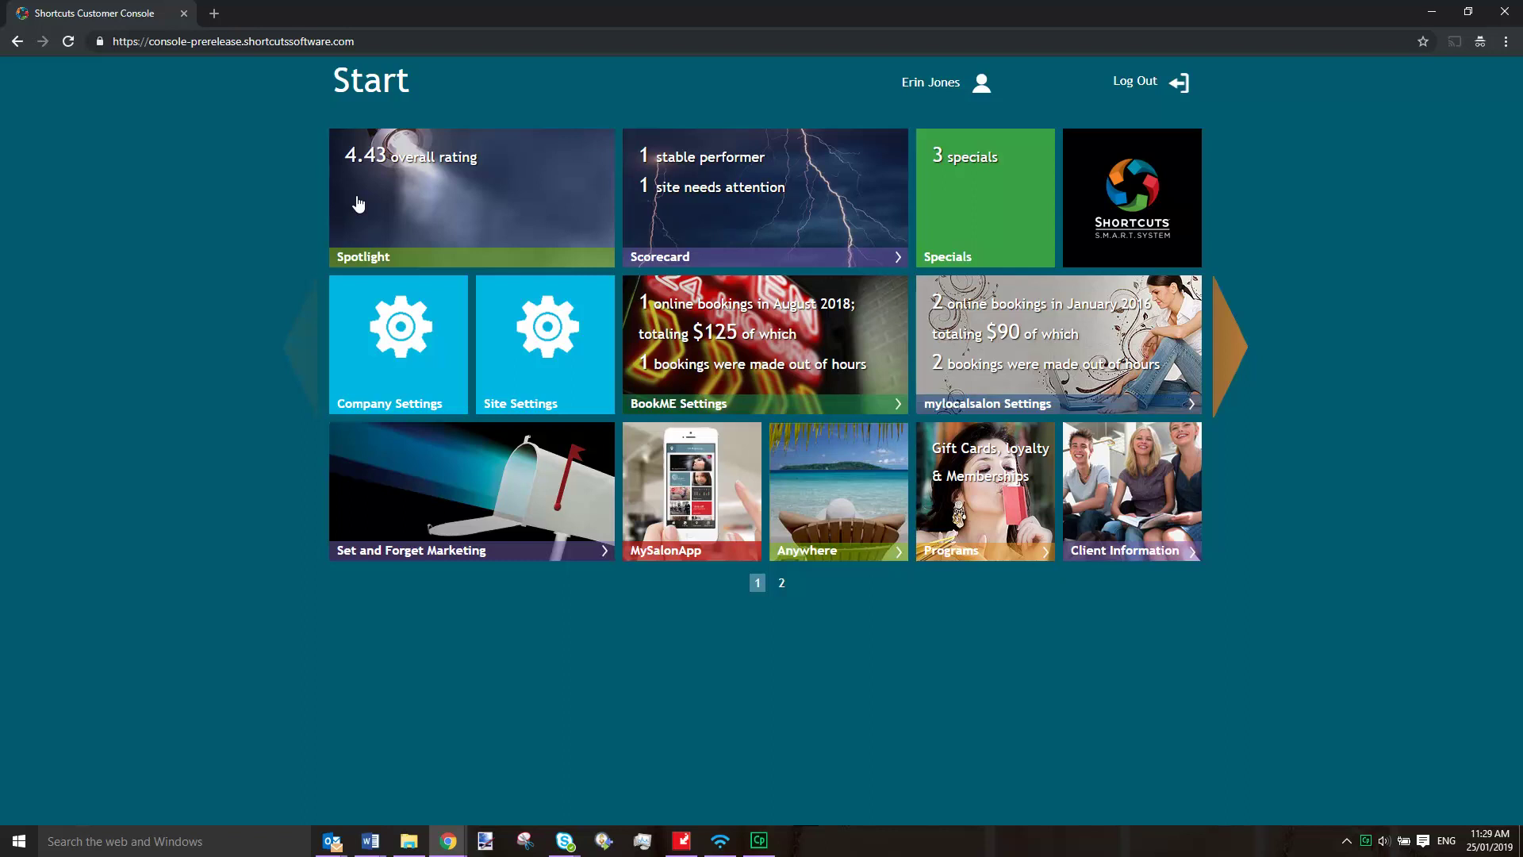
- Connect the Stripe account as the online payment provider in the site settings for Peppermint Park - Ashgrove
{"action": "left_click", "coordinate": [544, 340]}
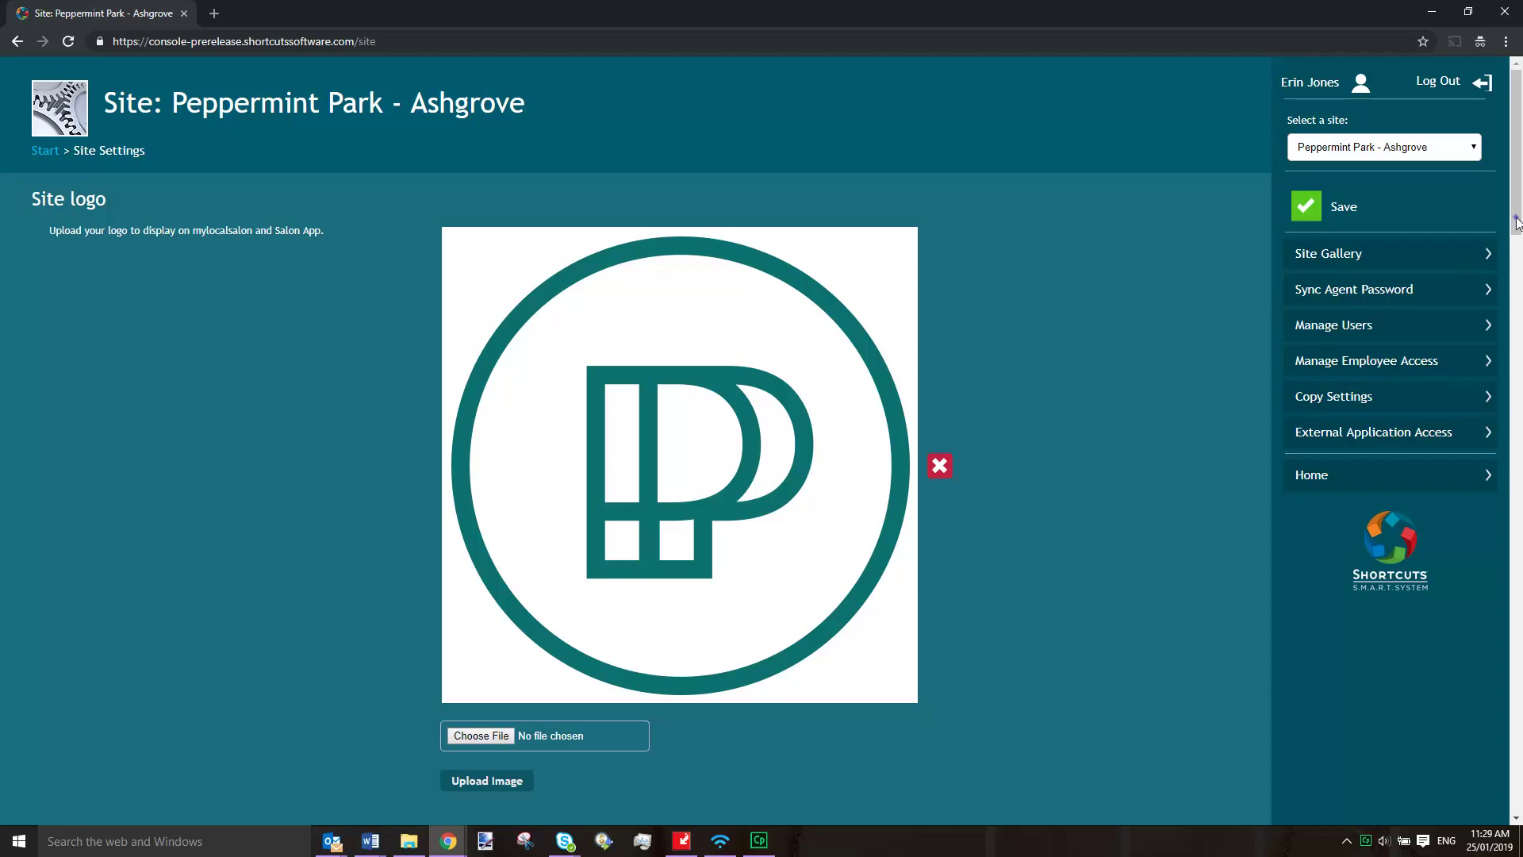
{"action": "left_click_drag", "start_coordinate": [1516, 223], "coordinate": [1509, 720]}
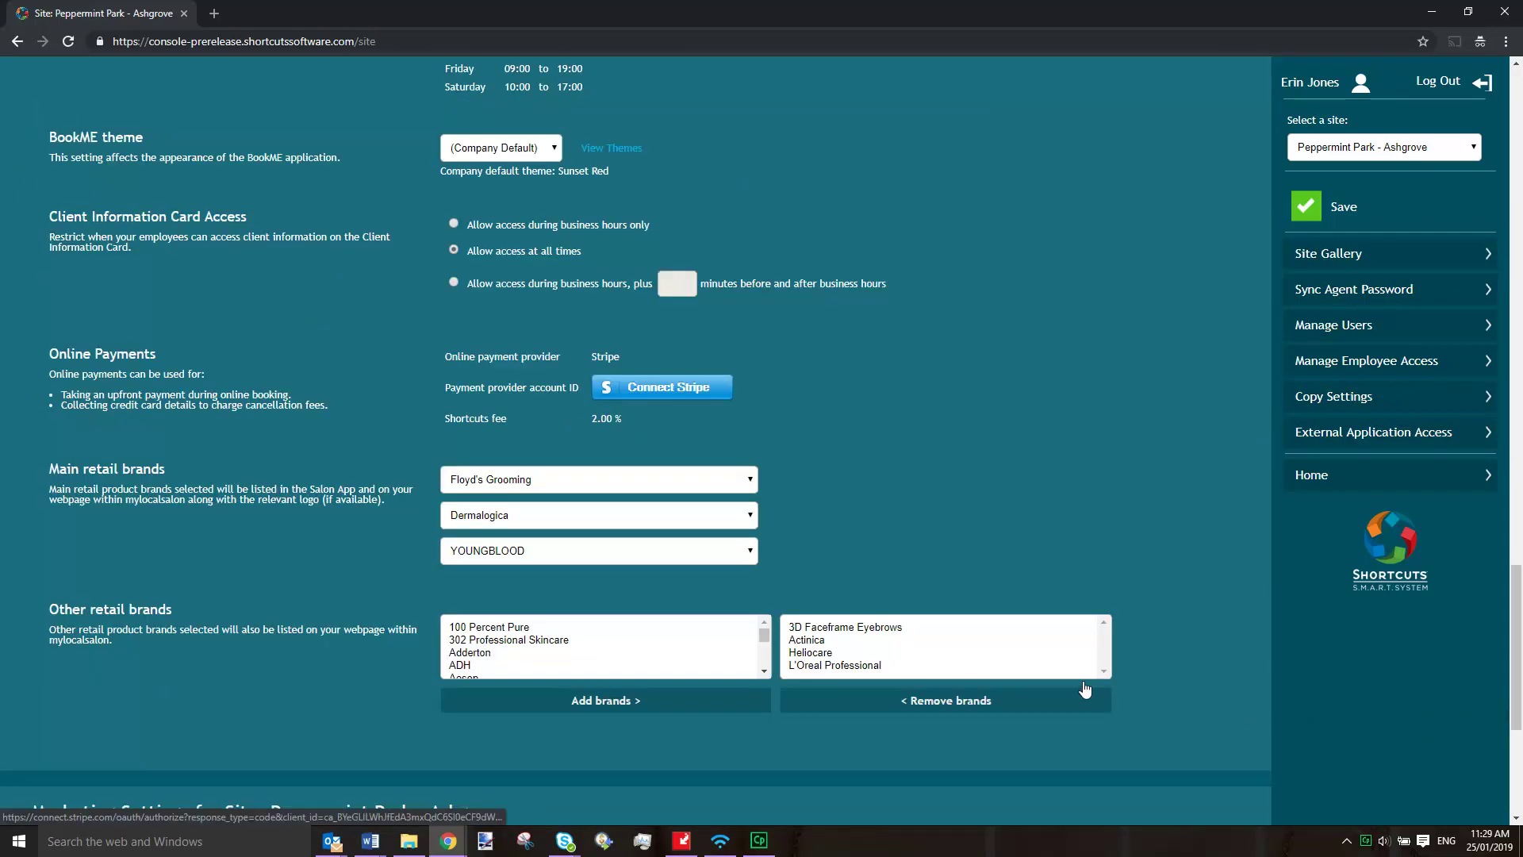
{"action": "left_click", "coordinate": [695, 390]}
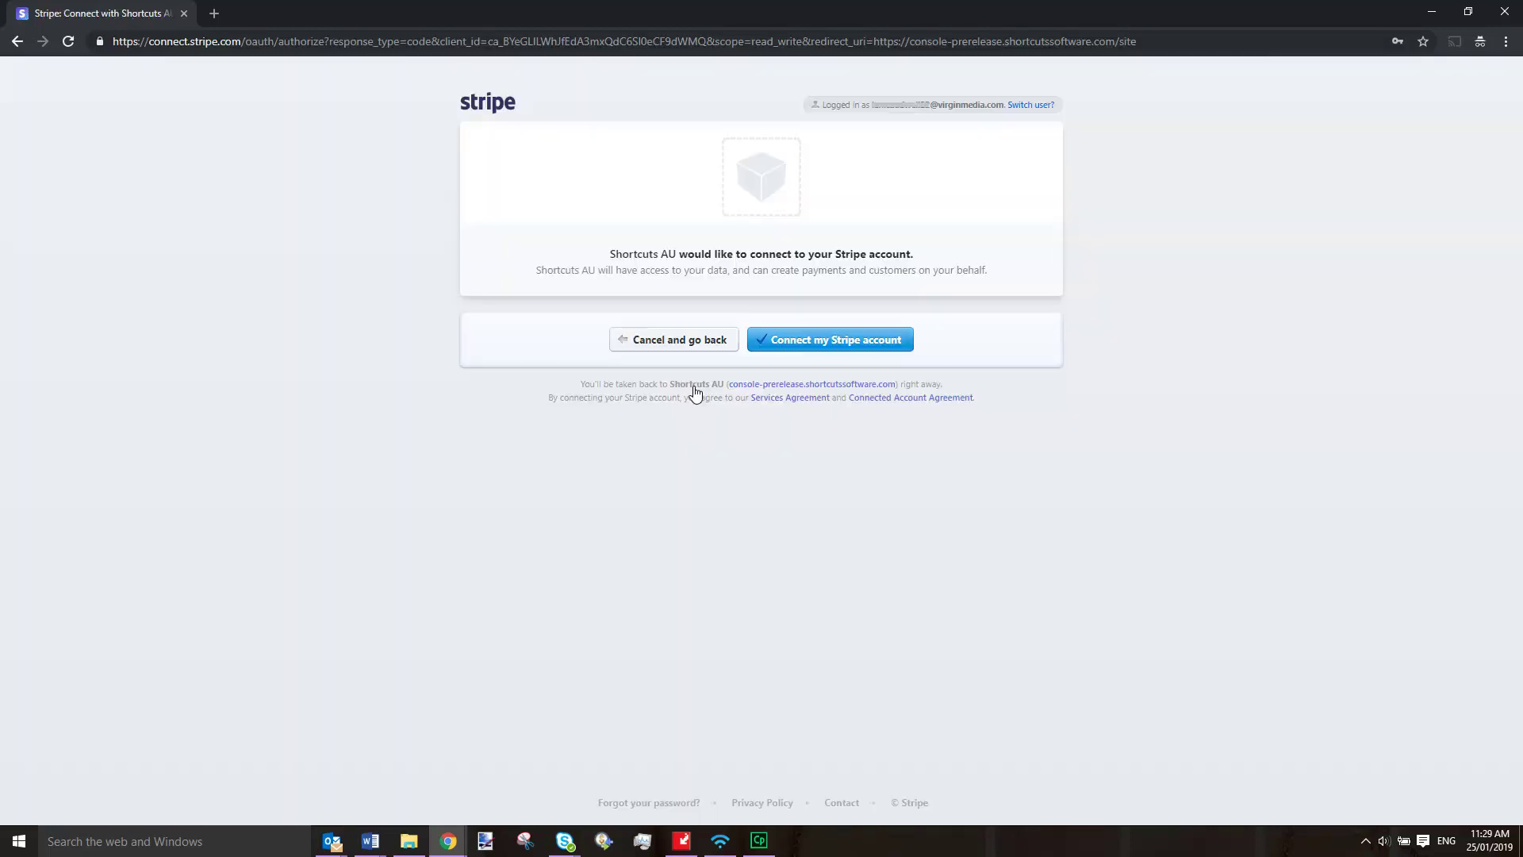
{"action": "left_click", "coordinate": [824, 342]}
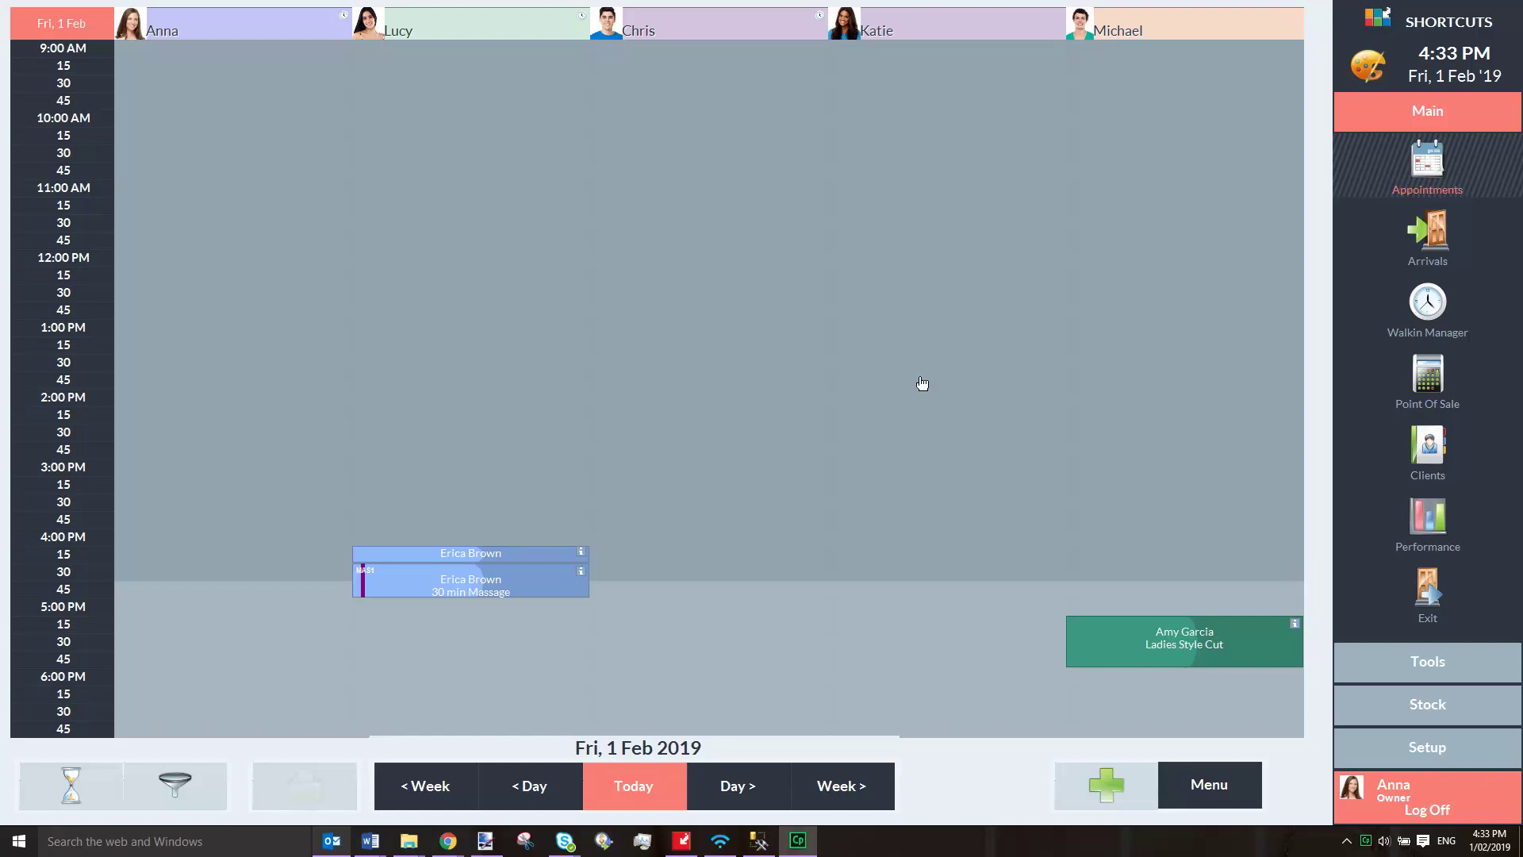
- In the Shortcuts salon software, enable the appointment book's cancellation fee with a minimum amount of $10 and save the setup
{"action": "left_click", "coordinate": [1426, 750]}
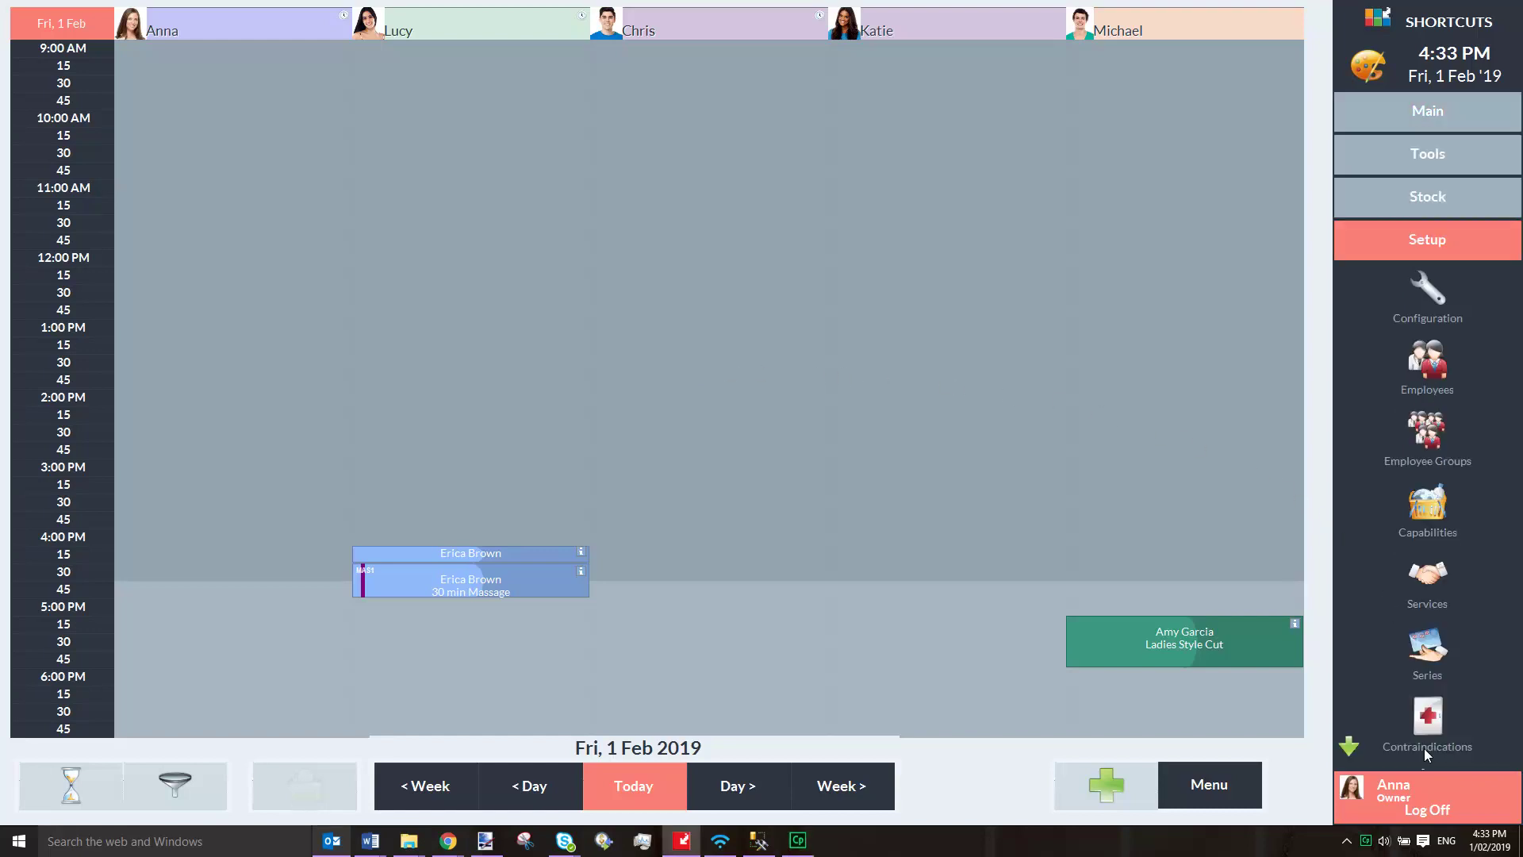
{"action": "left_click", "coordinate": [1425, 288]}
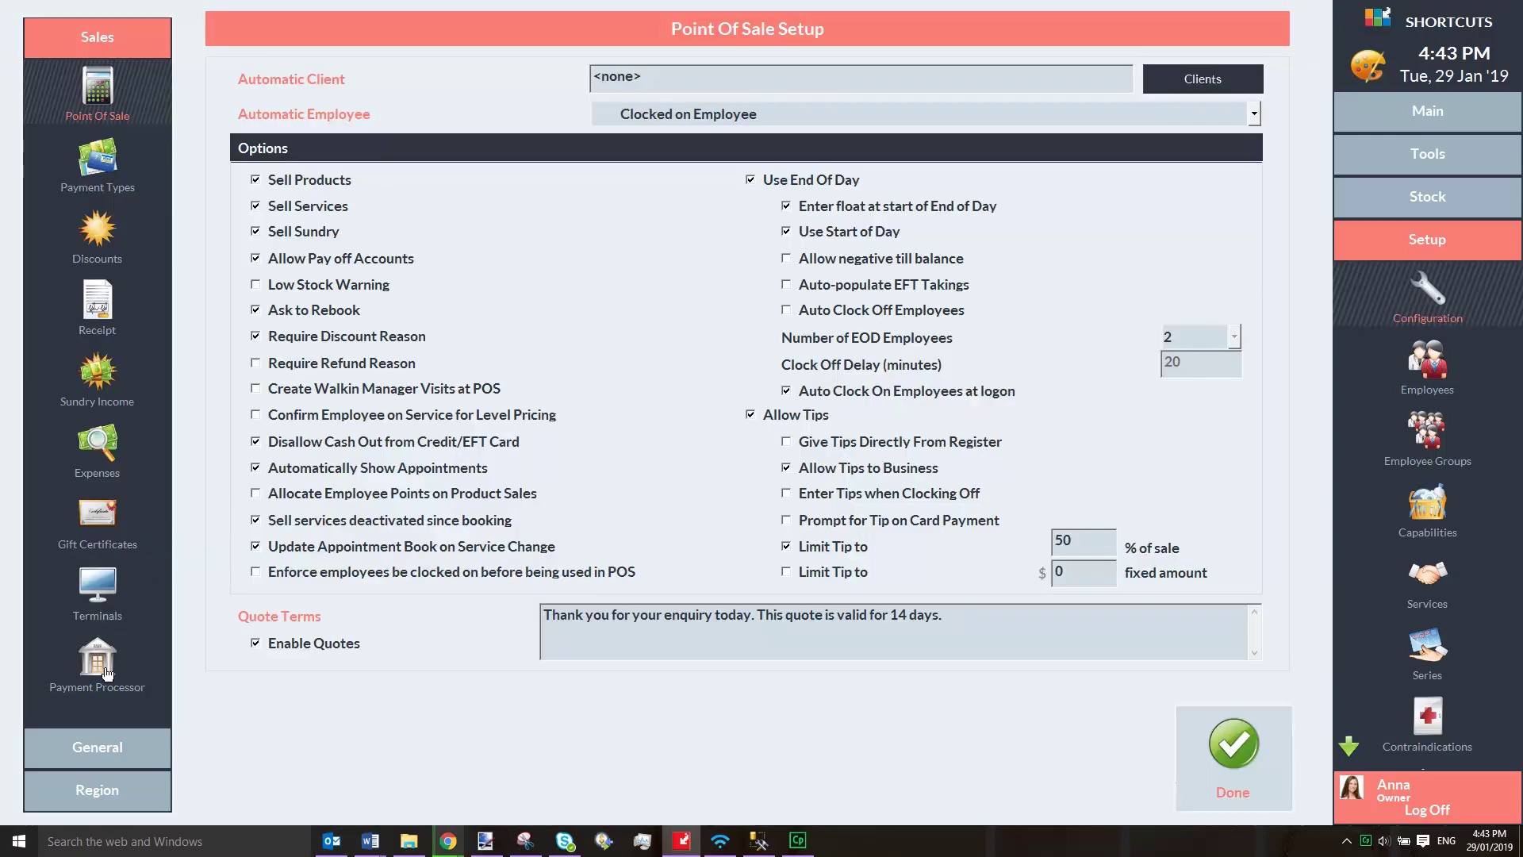
{"action": "left_click", "coordinate": [96, 748]}
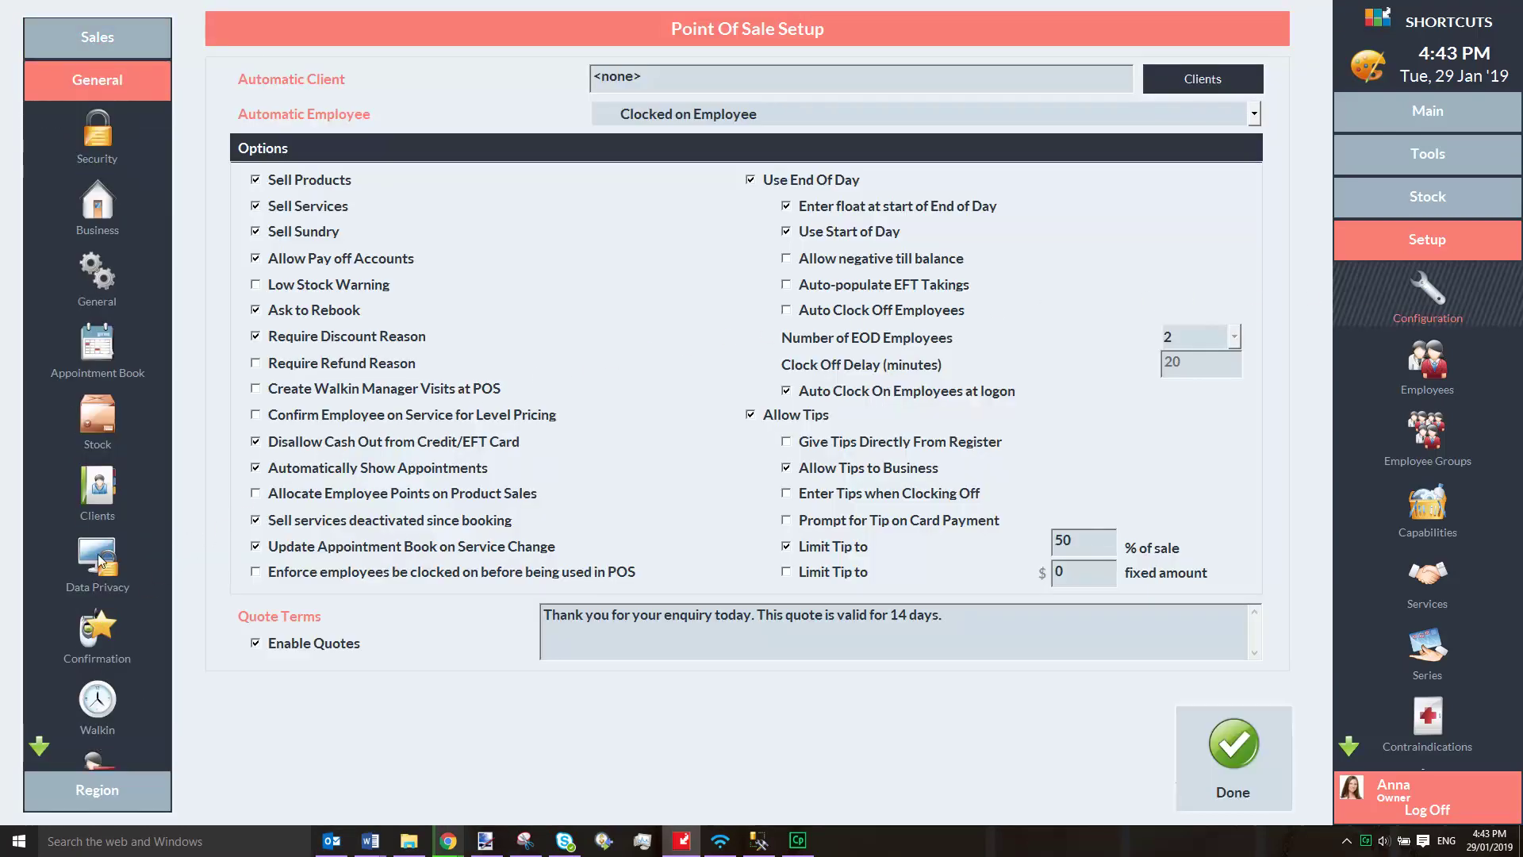
{"action": "left_click", "coordinate": [101, 354]}
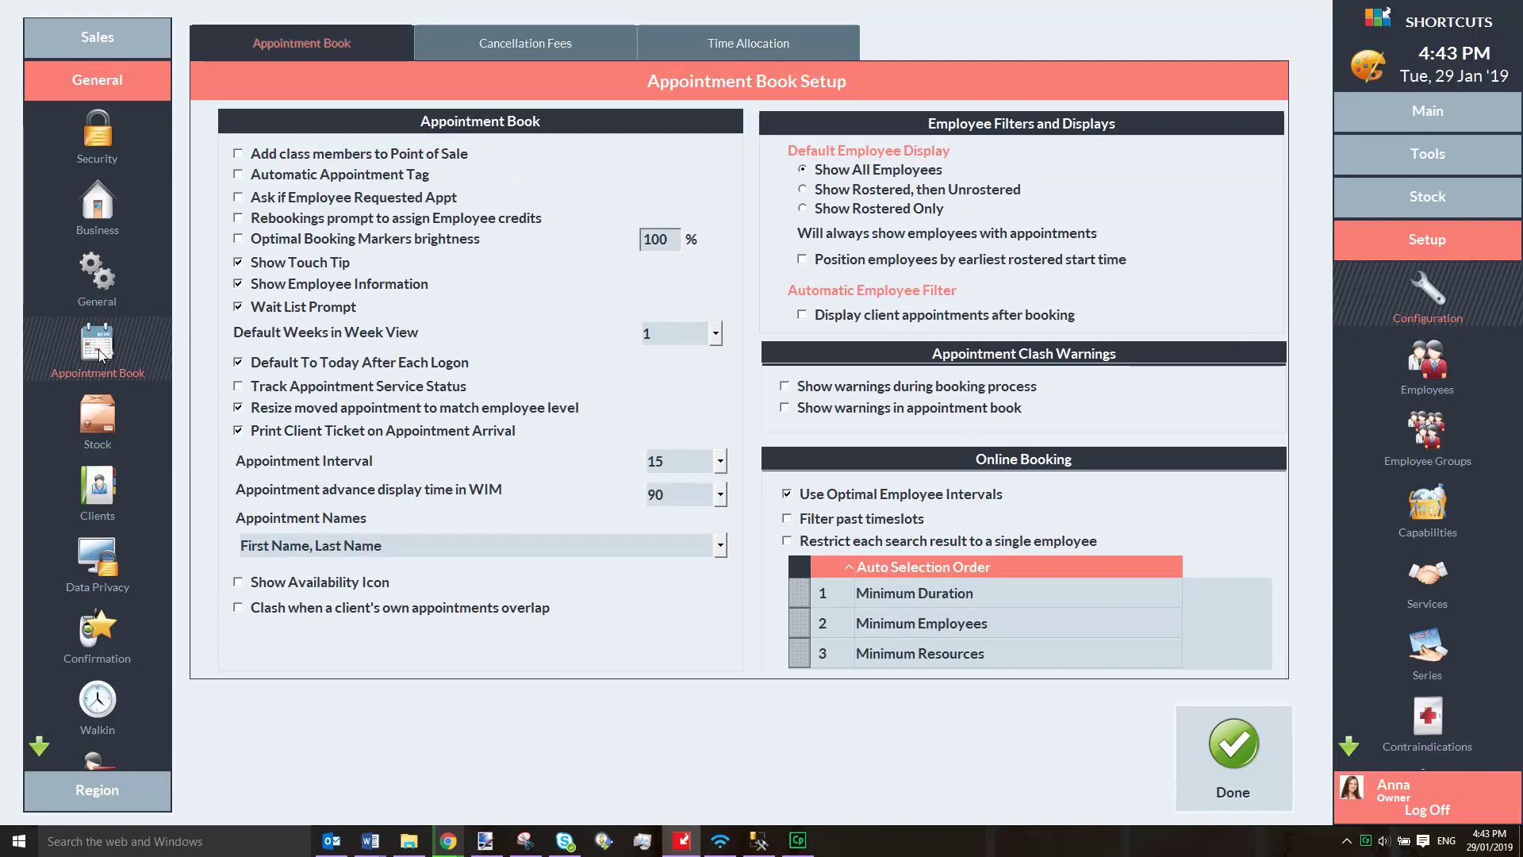
{"action": "left_click", "coordinate": [523, 43]}
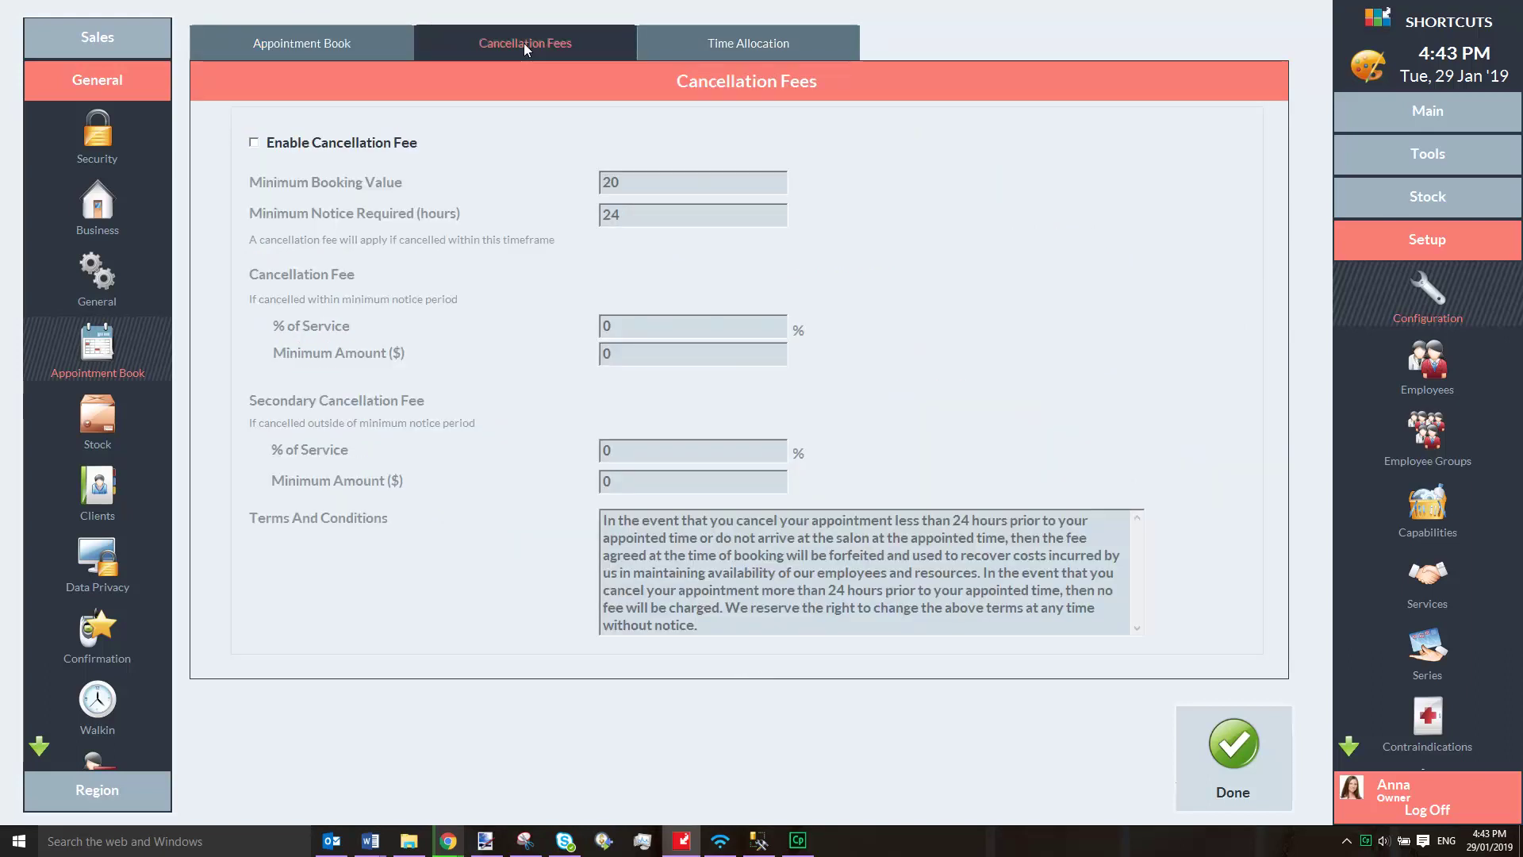
{"action": "left_click", "coordinate": [254, 142]}
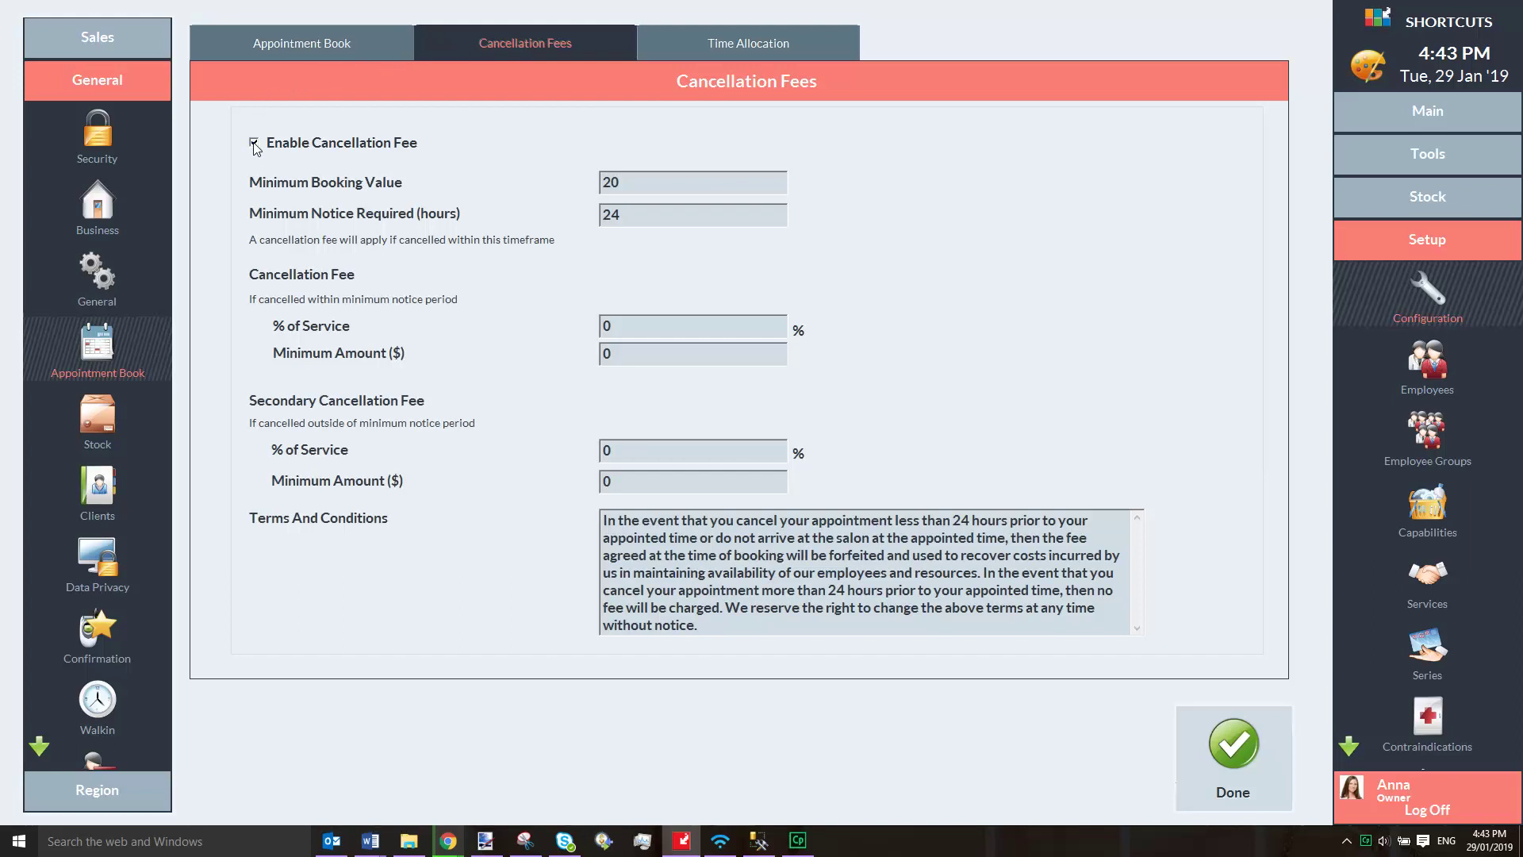
{"action": "left_click", "coordinate": [648, 351]}
{"action": "type", "text": "10"}
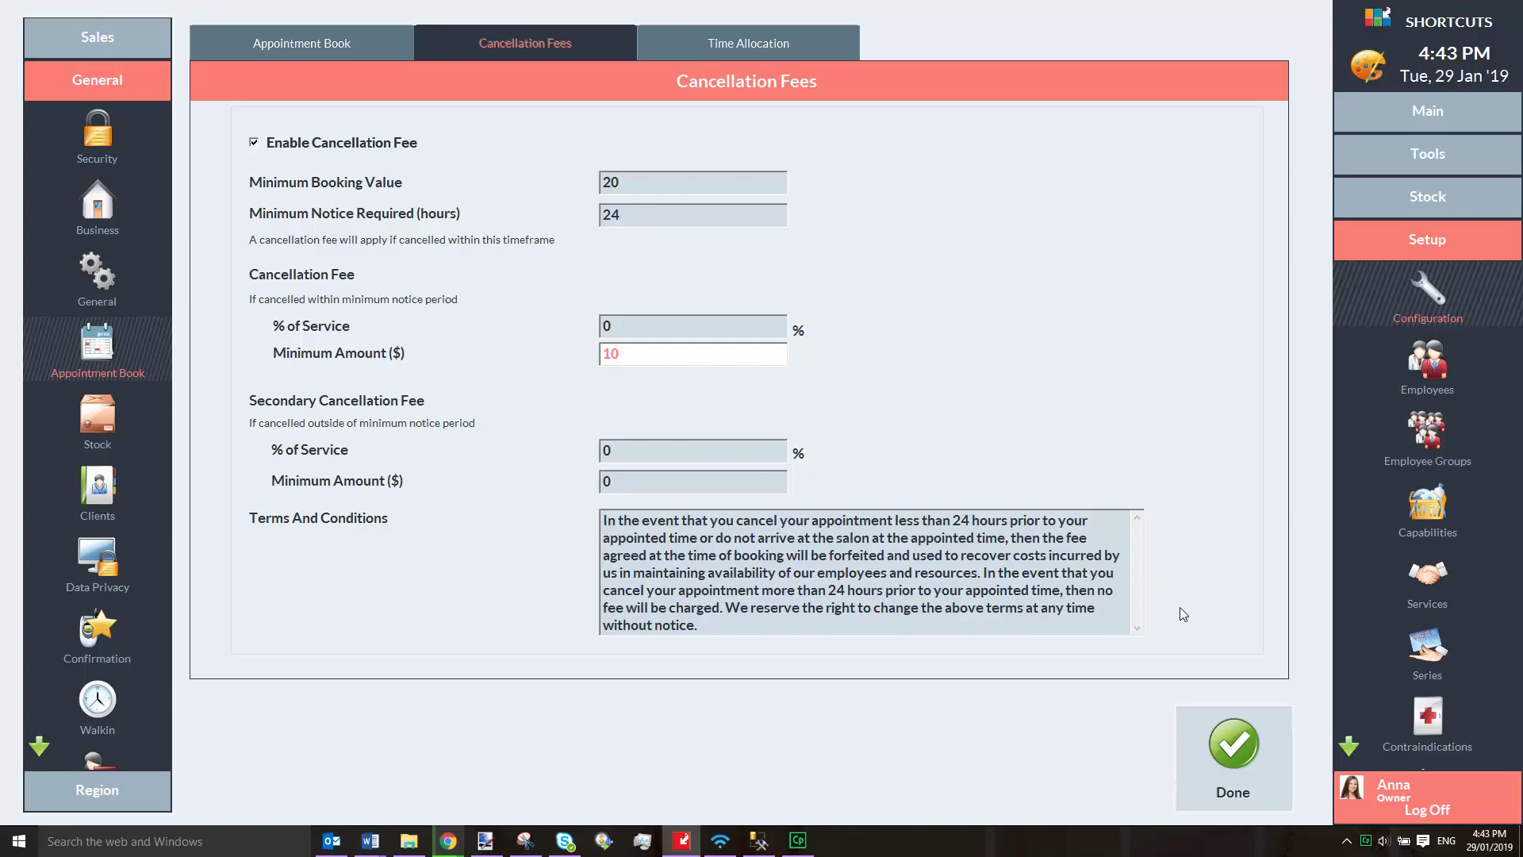
{"action": "left_click", "coordinate": [1231, 754]}
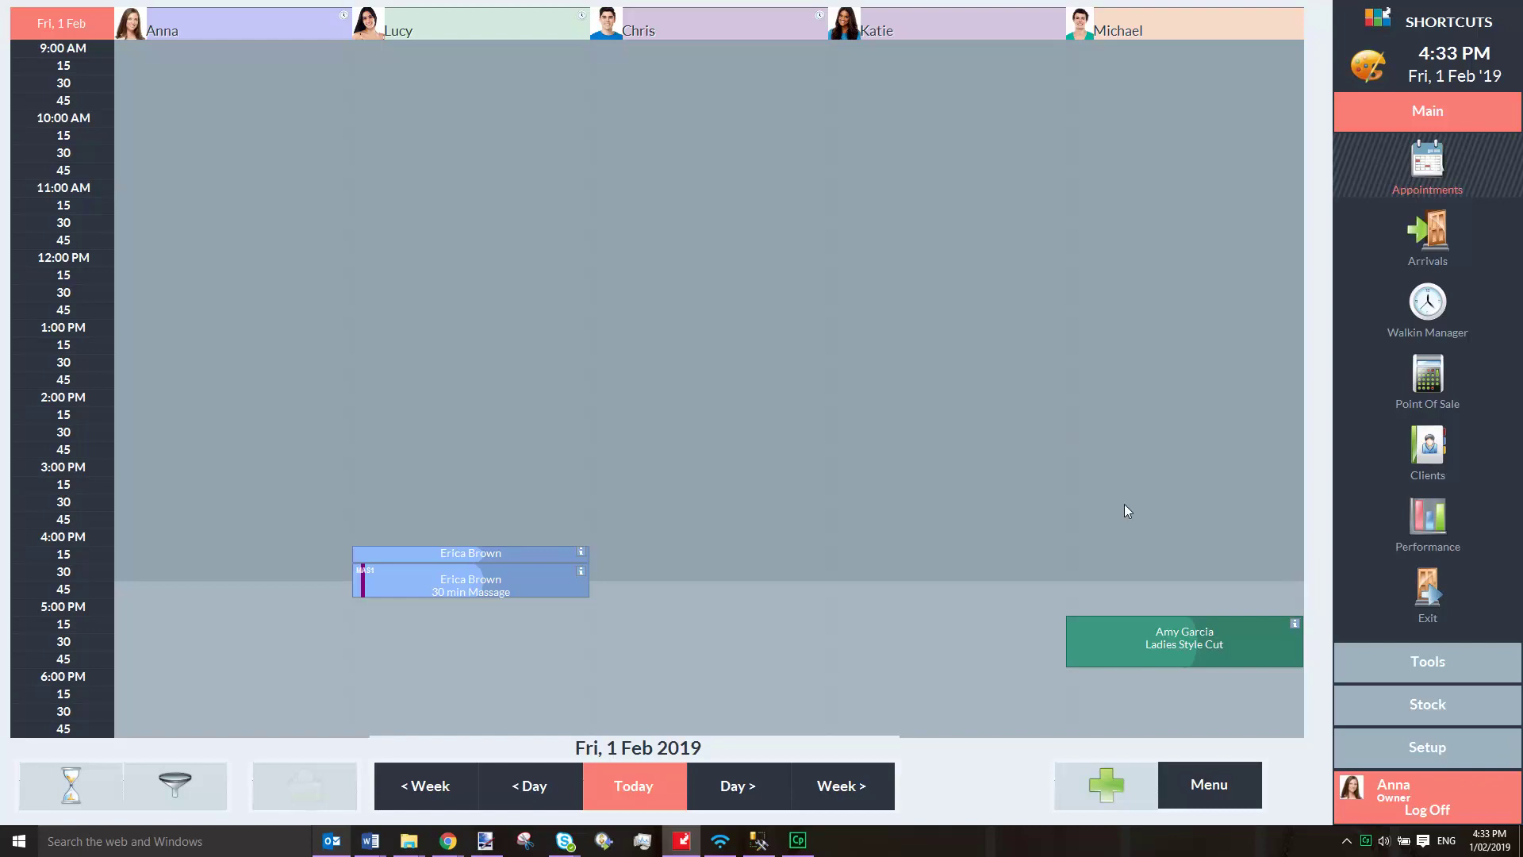
- Send a card request for the 5:15 PM Ladies Style Cut appointment, and submit the client's card number and payment details through the emailed link
{"action": "left_click", "coordinate": [1137, 643]}
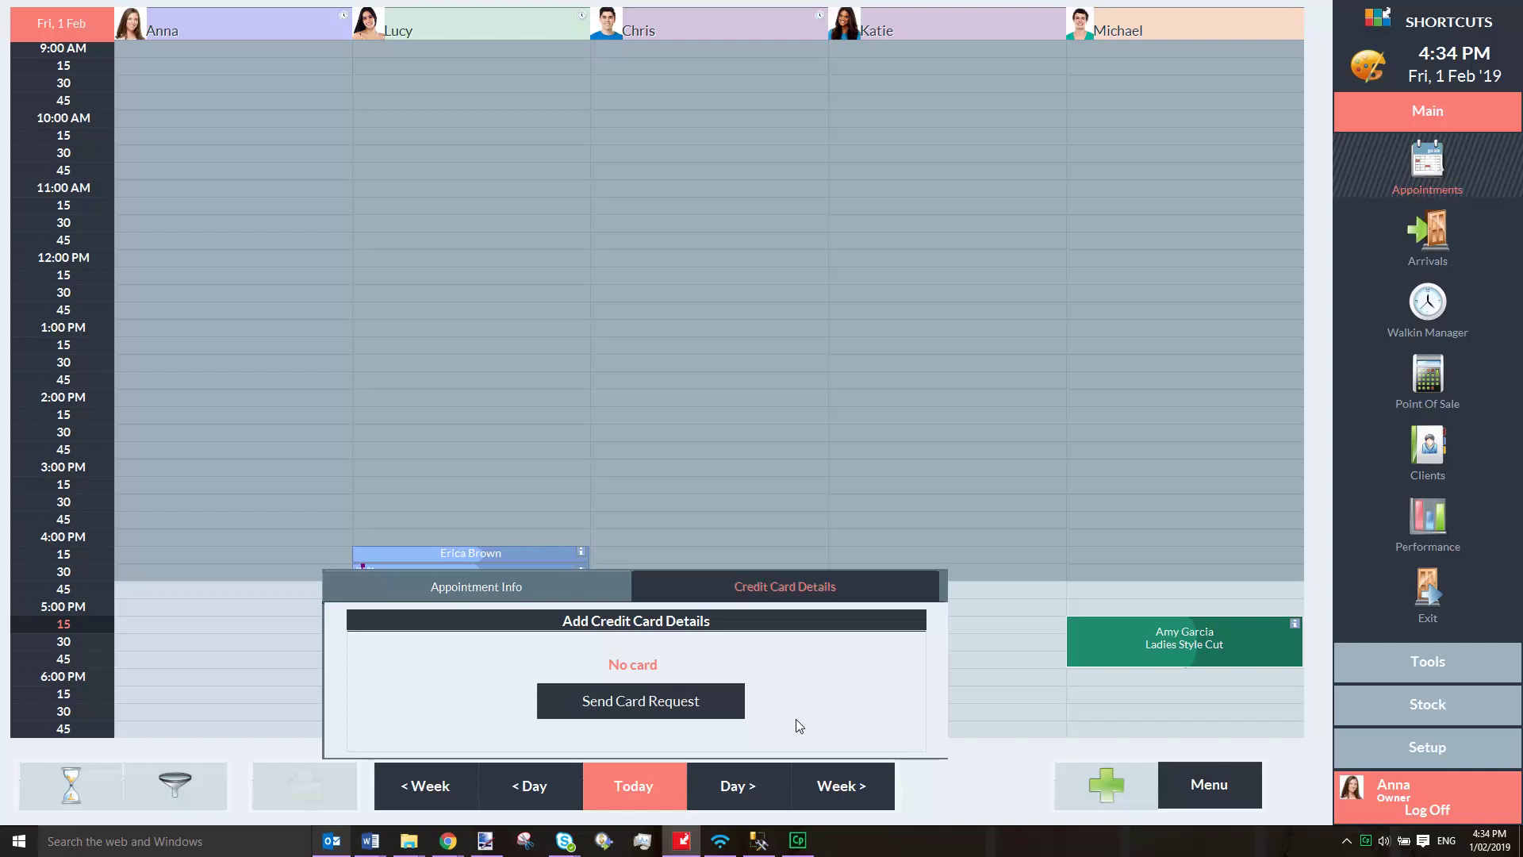
{"action": "left_click", "coordinate": [668, 702]}
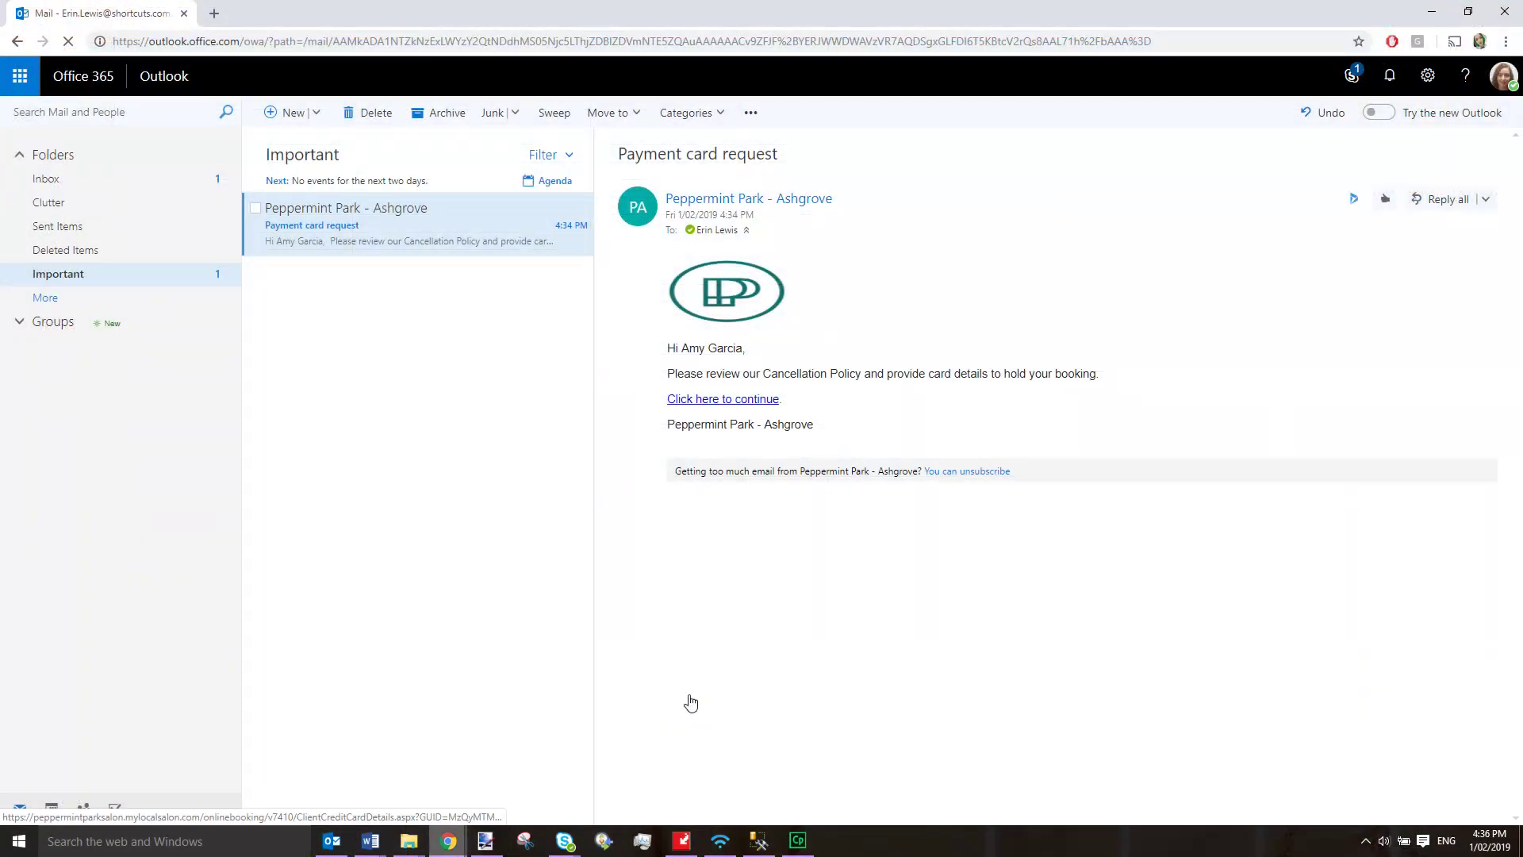
{"action": "left_click", "coordinate": [738, 403]}
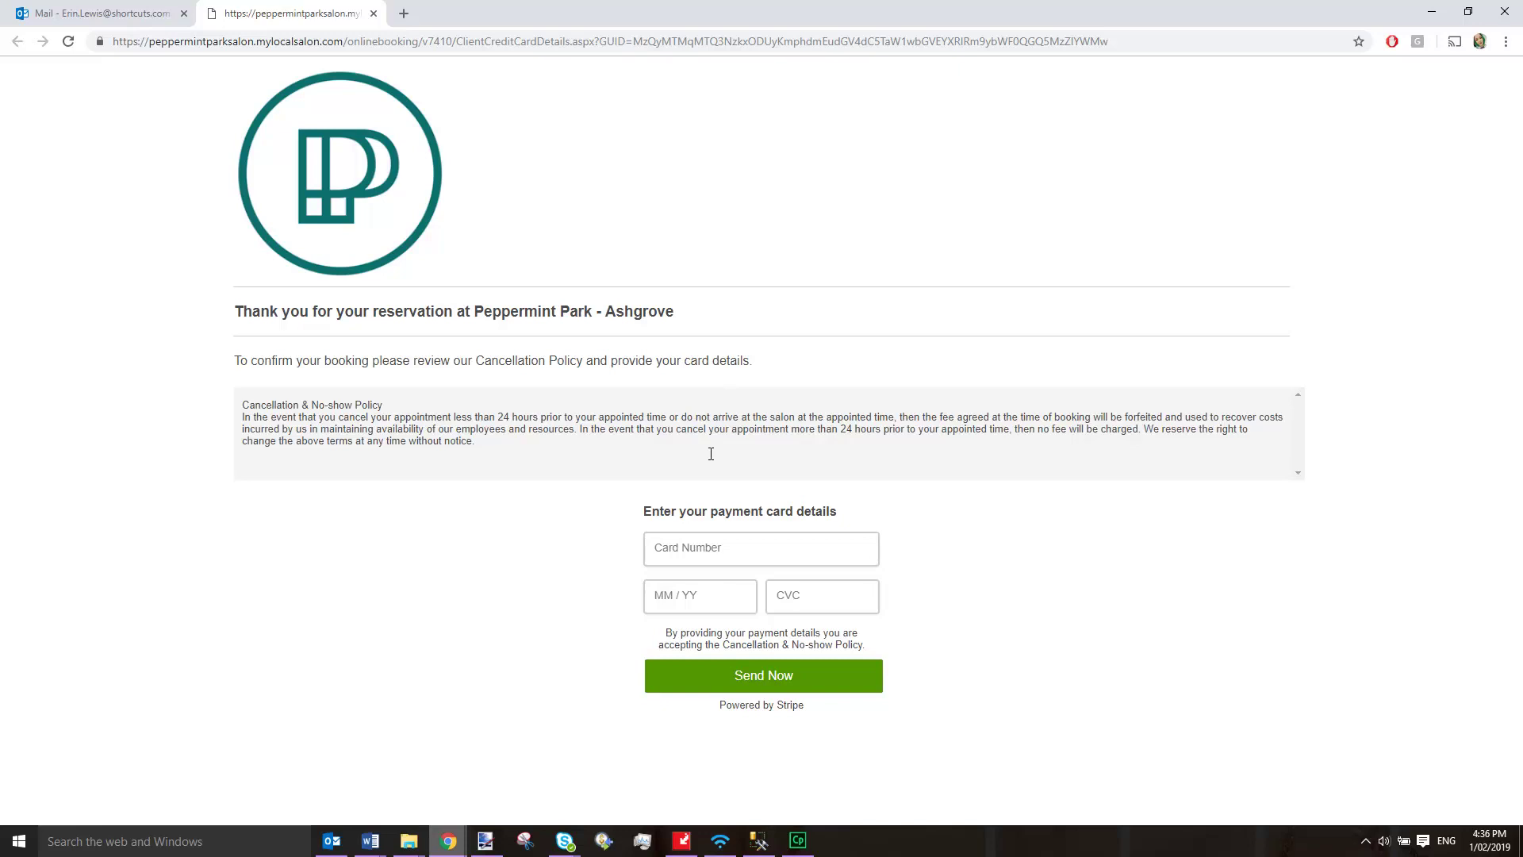
{"action": "left_click", "coordinate": [704, 547]}
{"action": "left_click", "coordinate": [763, 679]}
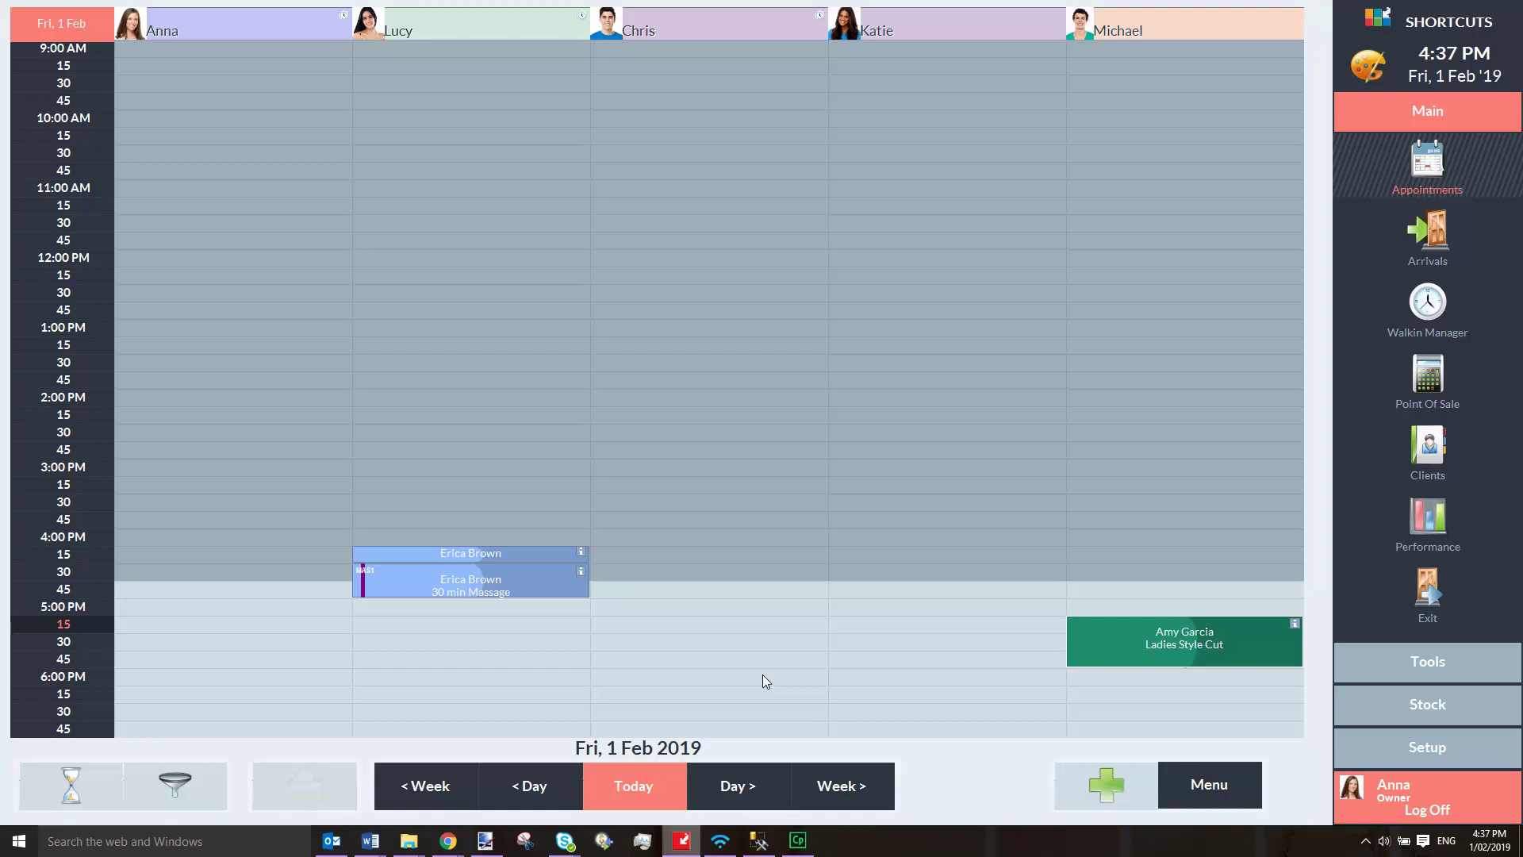
- Check the Ladies Style Cut appointment's credit card details and delete the appointment as a Client Cancellation with the note "Client cancelled"
{"action": "mouse_move", "coordinate": [1092, 645]}
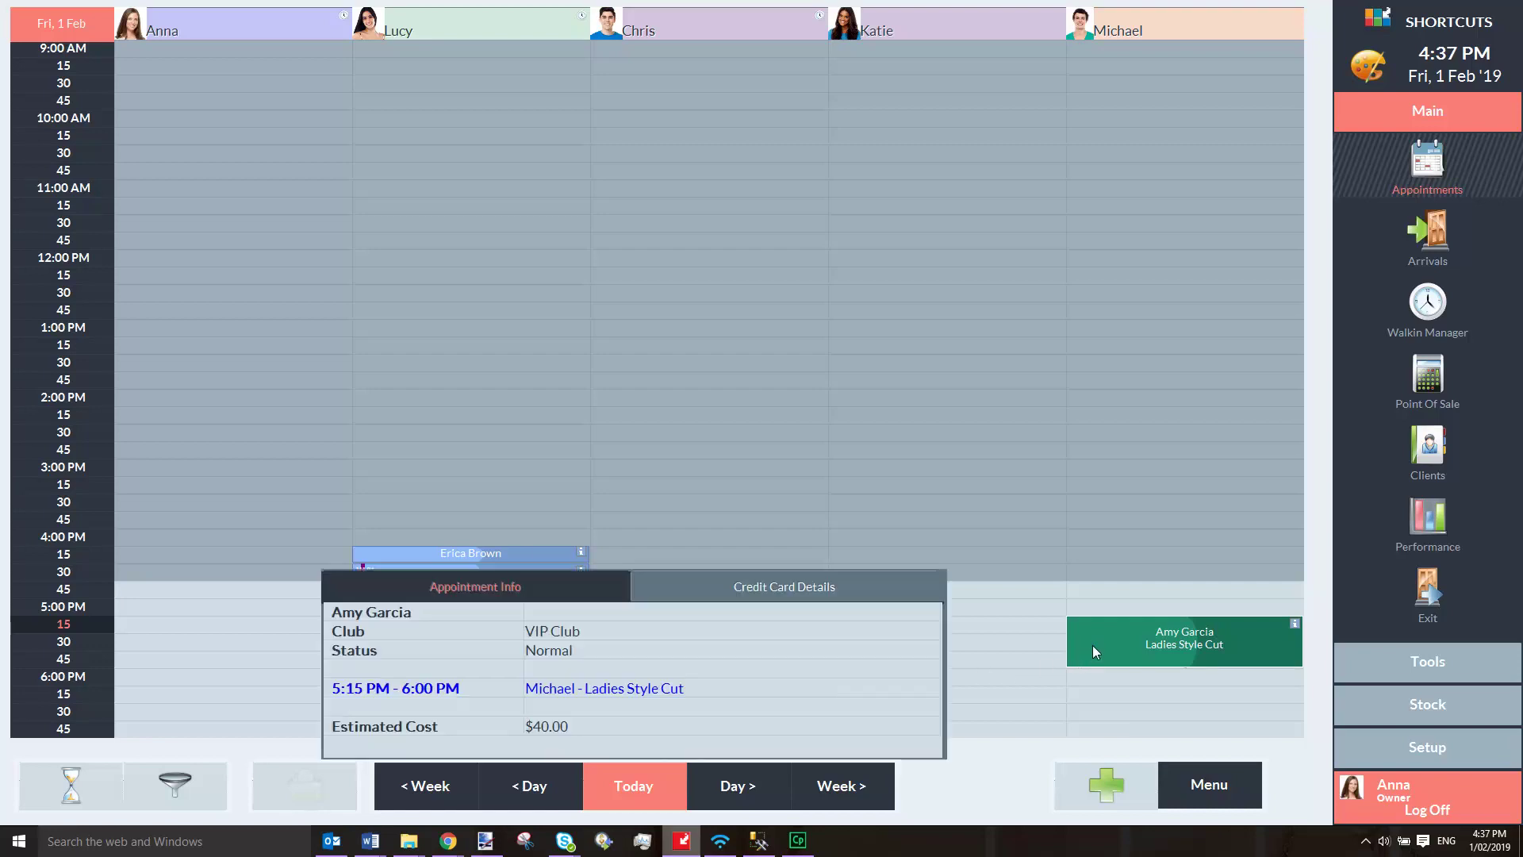
{"action": "left_click", "coordinate": [821, 588]}
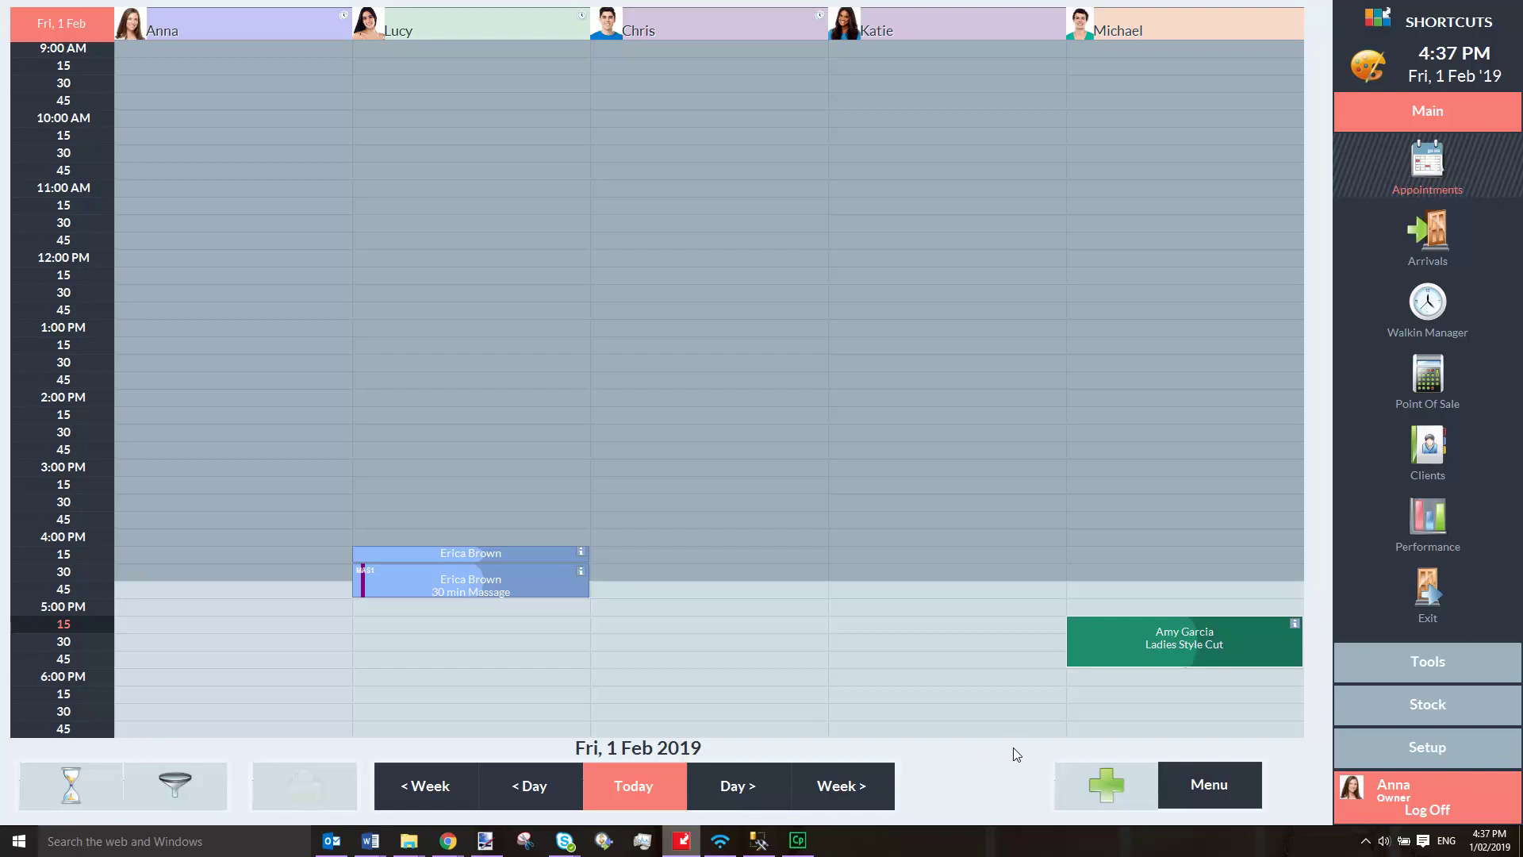
{"action": "right_click", "coordinate": [1092, 651]}
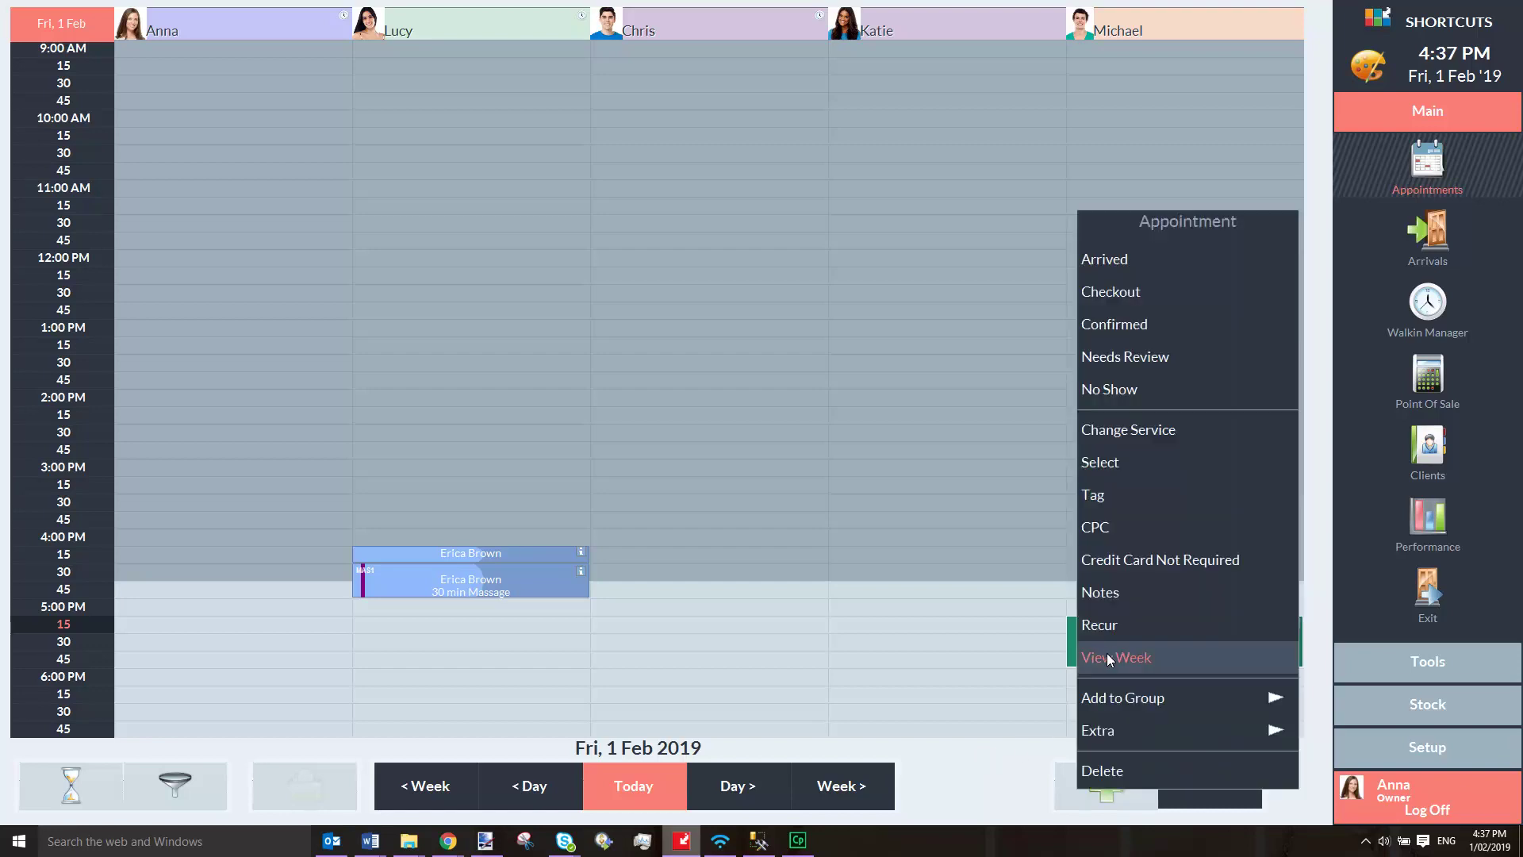
{"action": "left_click", "coordinate": [1124, 769]}
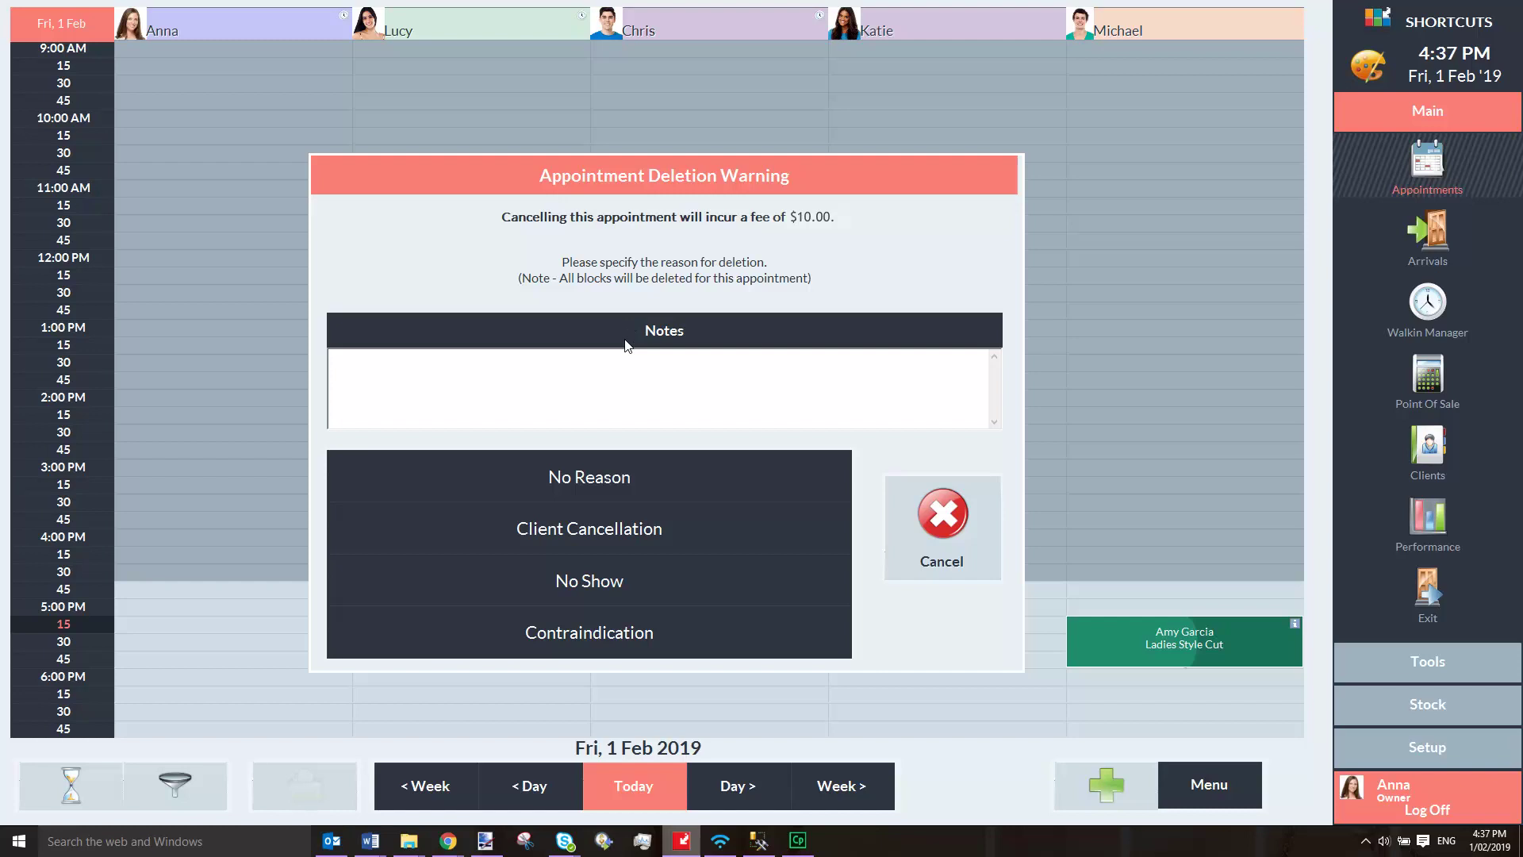
{"action": "left_click", "coordinate": [624, 365]}
{"action": "type", "text": "Client cancelled"}
{"action": "left_click", "coordinate": [595, 530]}
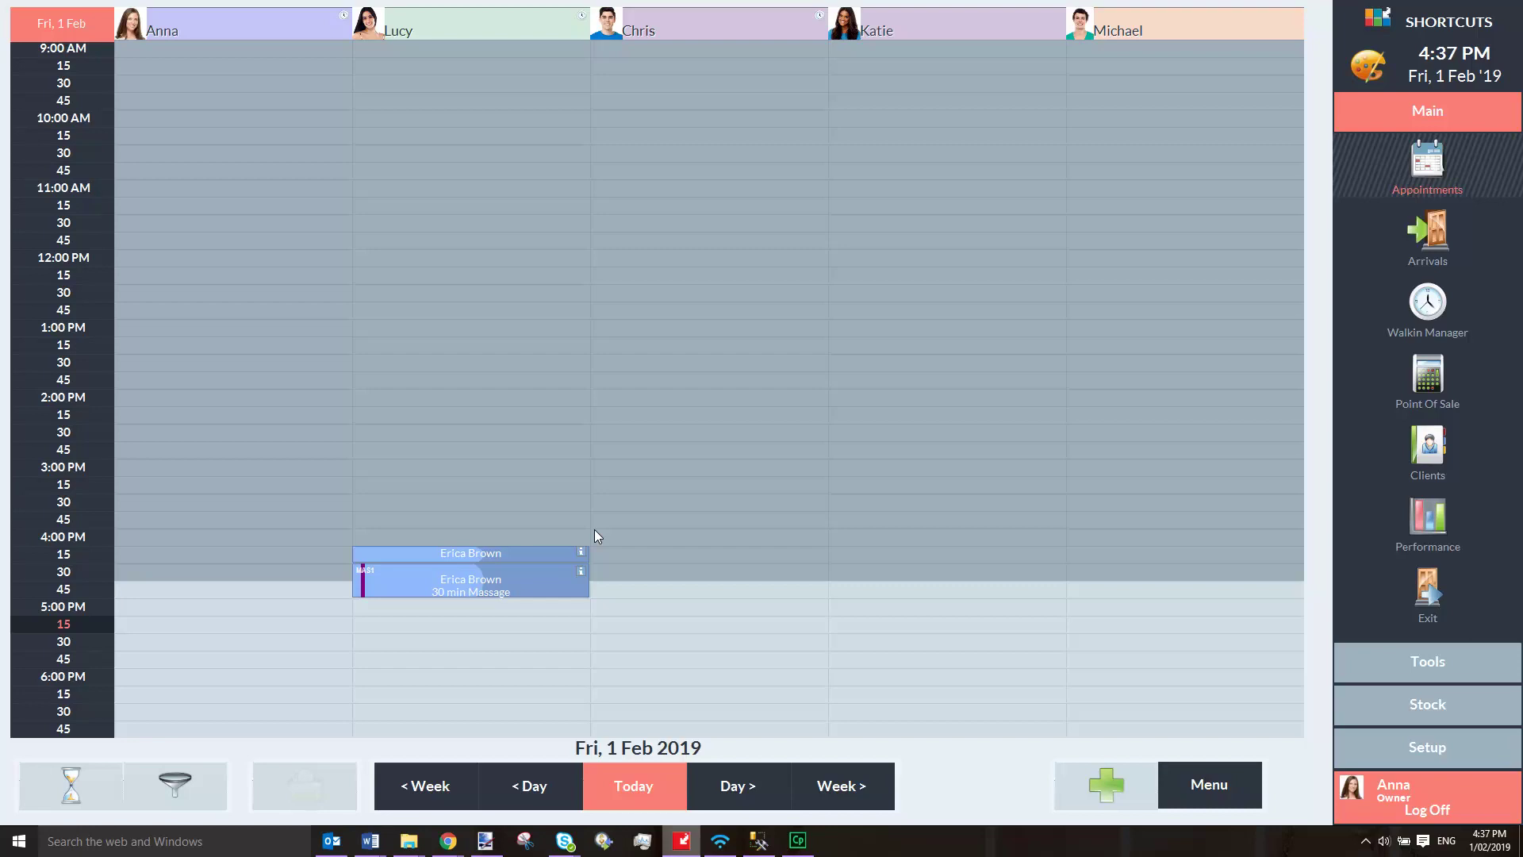
- Charge and process the cancellation fee for the deleted appointment in the day's cancellations list
{"action": "left_click", "coordinate": [1206, 787]}
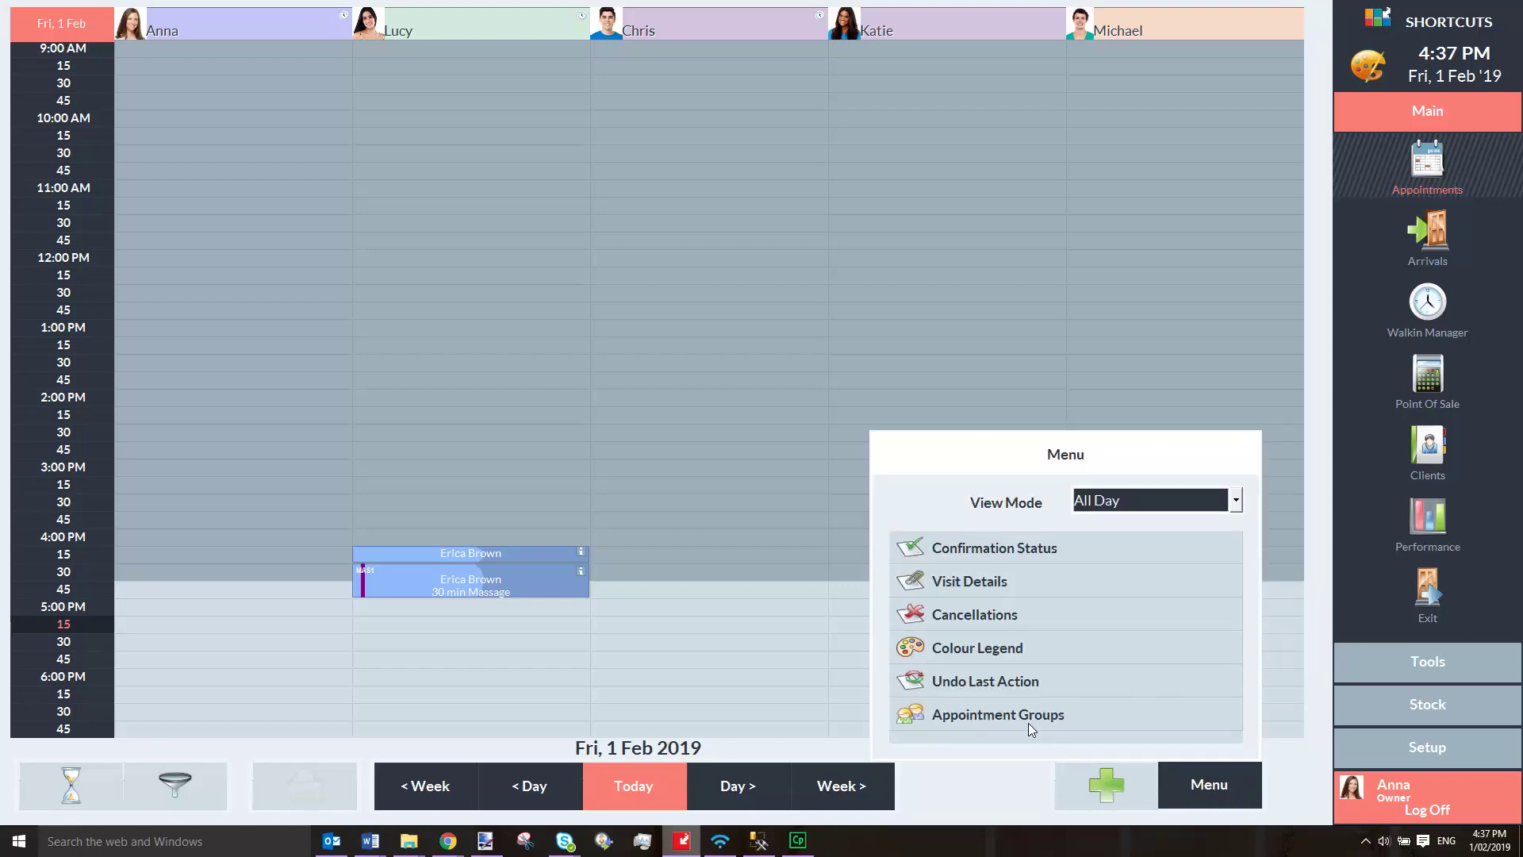
{"action": "left_click", "coordinate": [976, 614]}
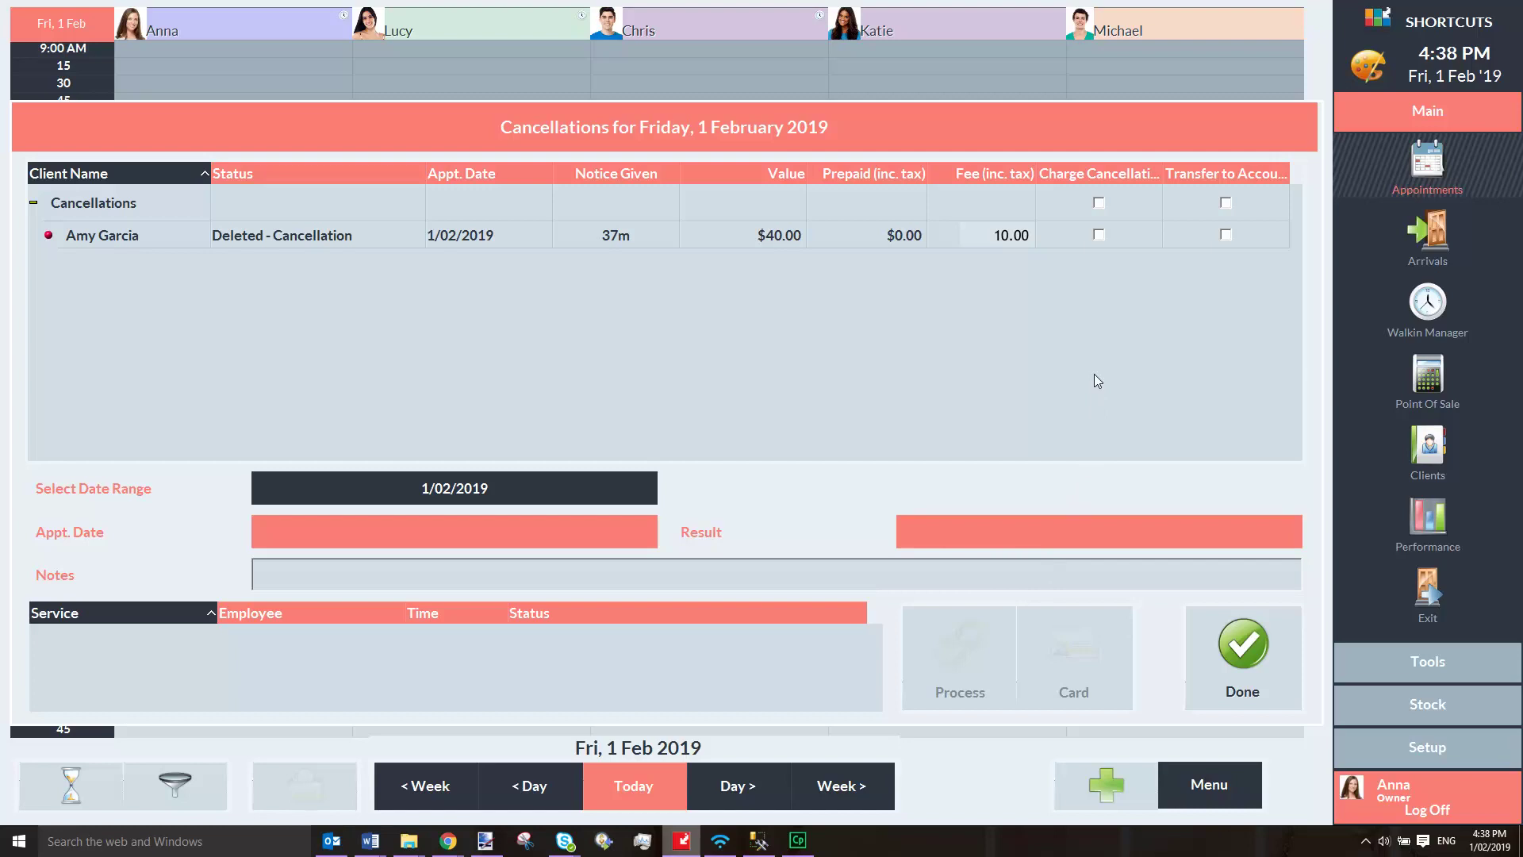
{"action": "left_click", "coordinate": [1099, 235]}
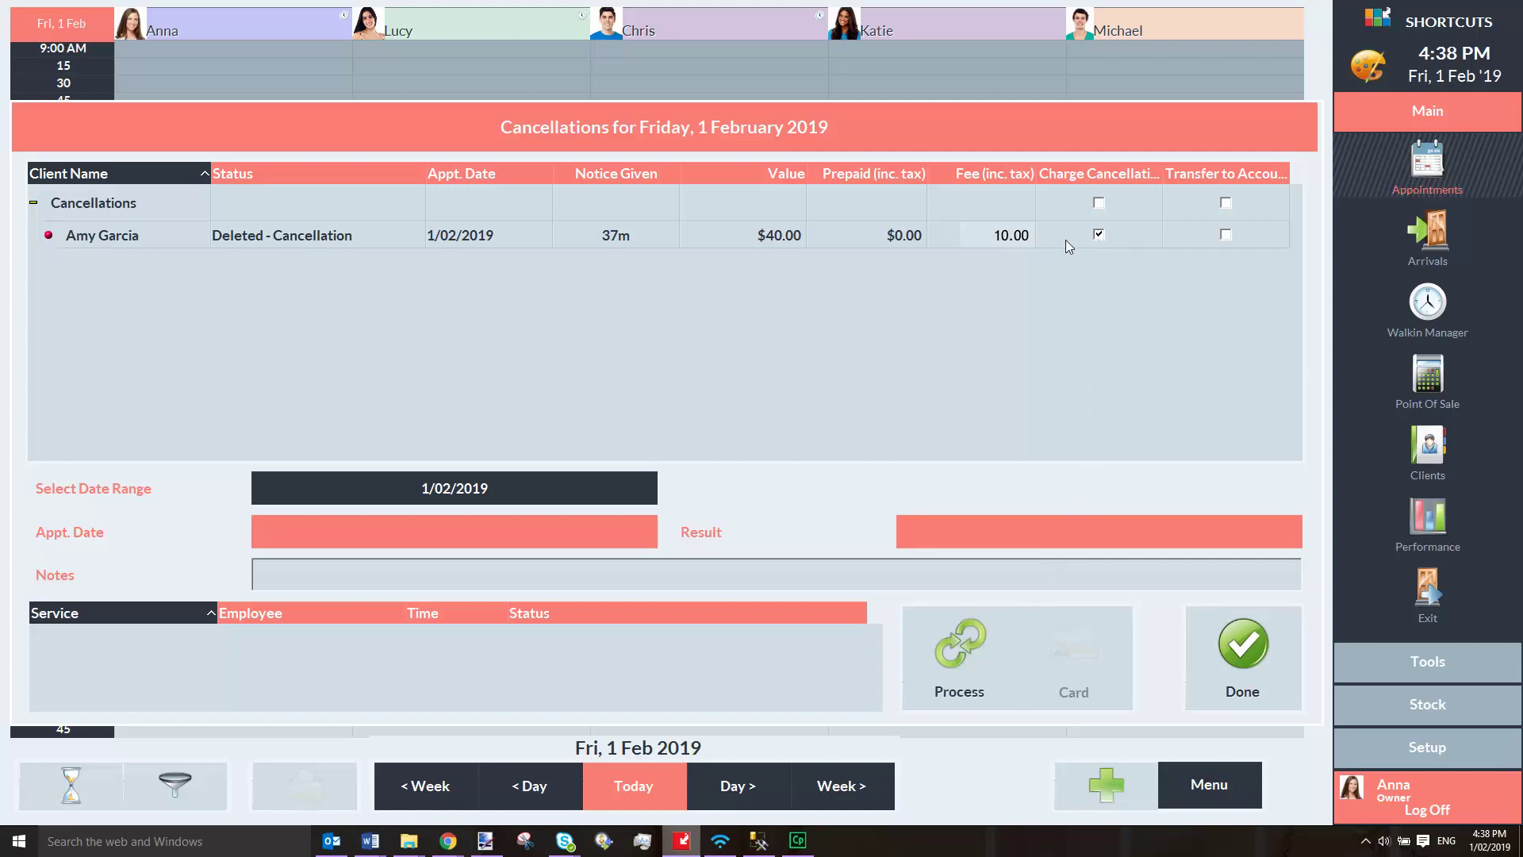
{"action": "left_click", "coordinate": [956, 647]}
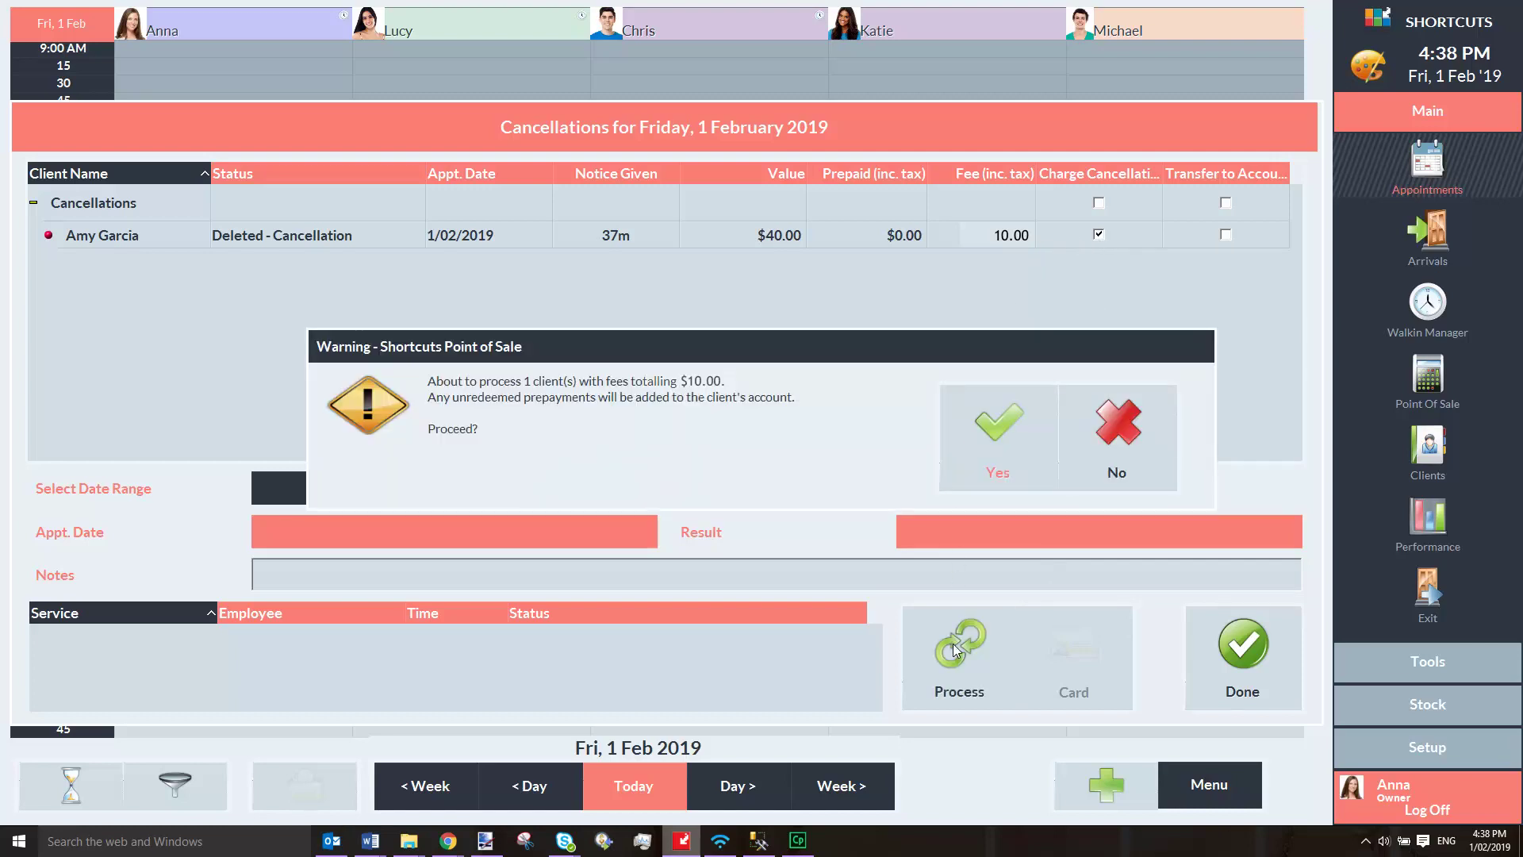
{"action": "left_click", "coordinate": [998, 432]}
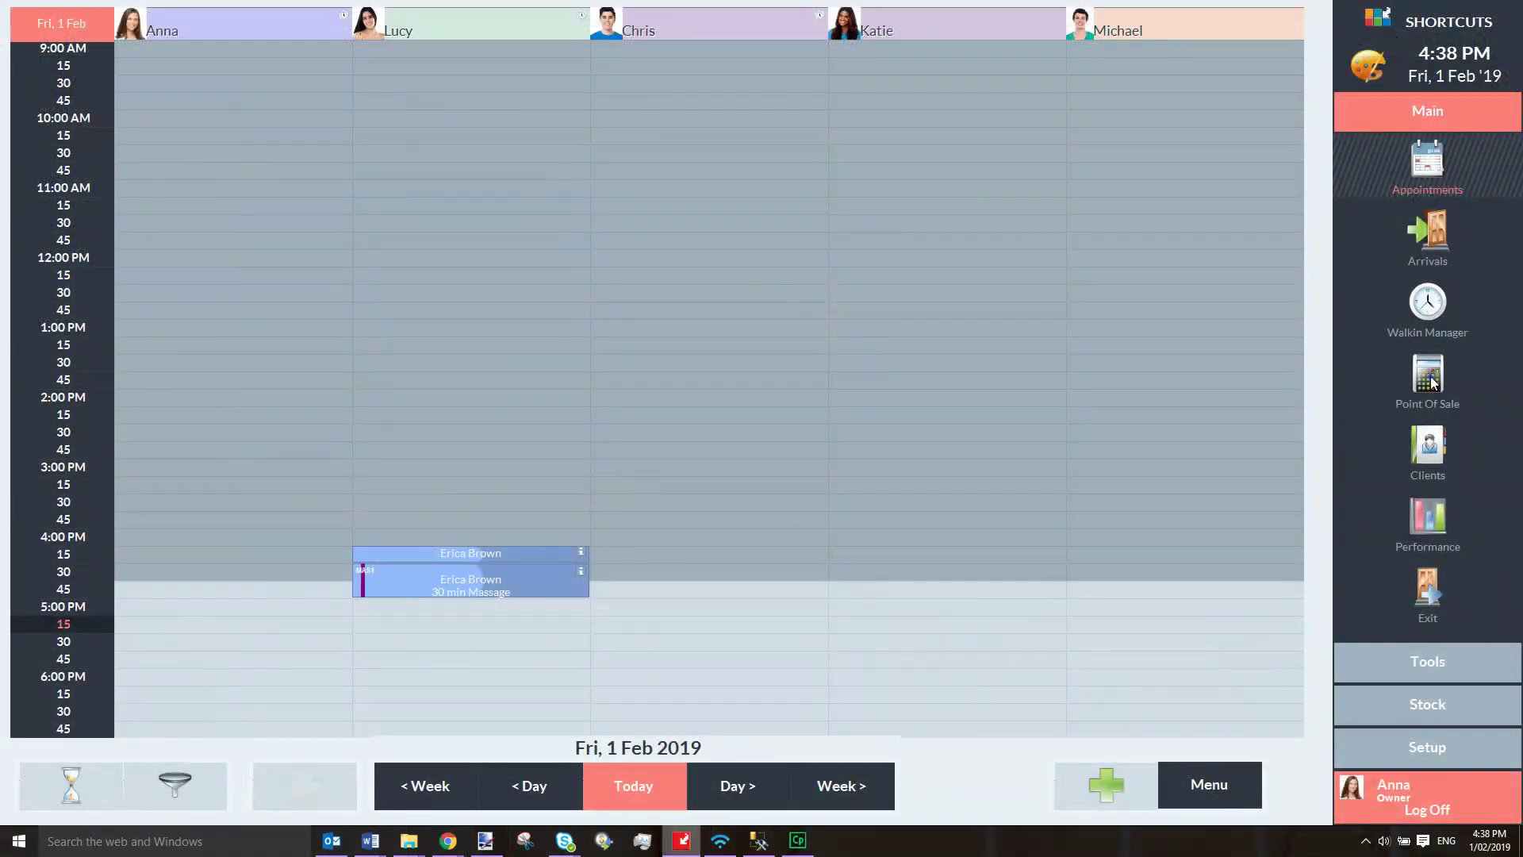
- Examine the line details of the client's online payment in the Point of Sale transactions
{"action": "left_click", "coordinate": [1432, 383]}
{"action": "left_click", "coordinate": [1230, 101]}
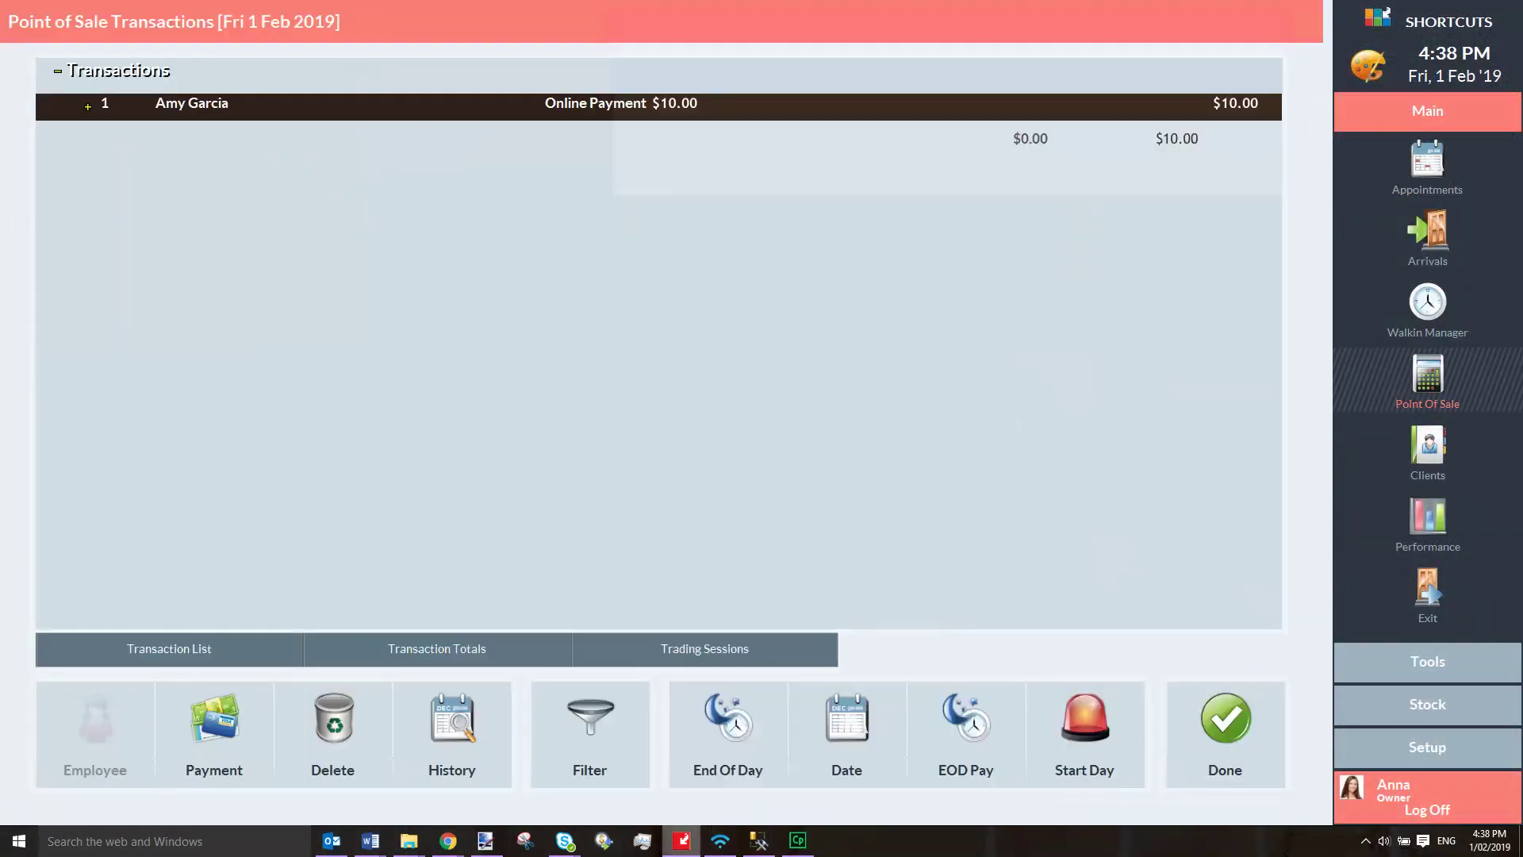
{"action": "left_click", "coordinate": [88, 107]}
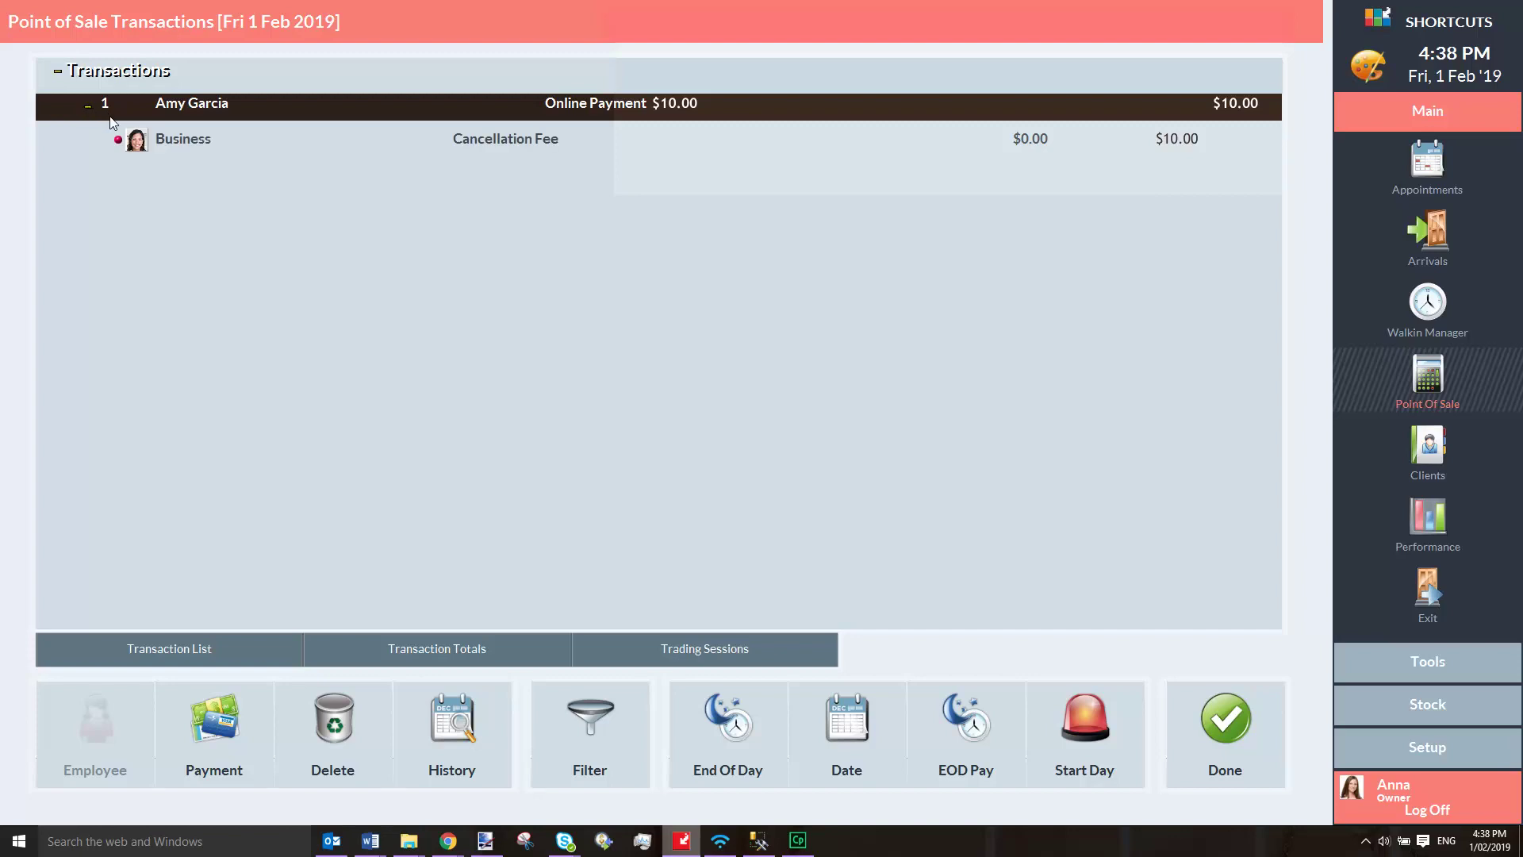